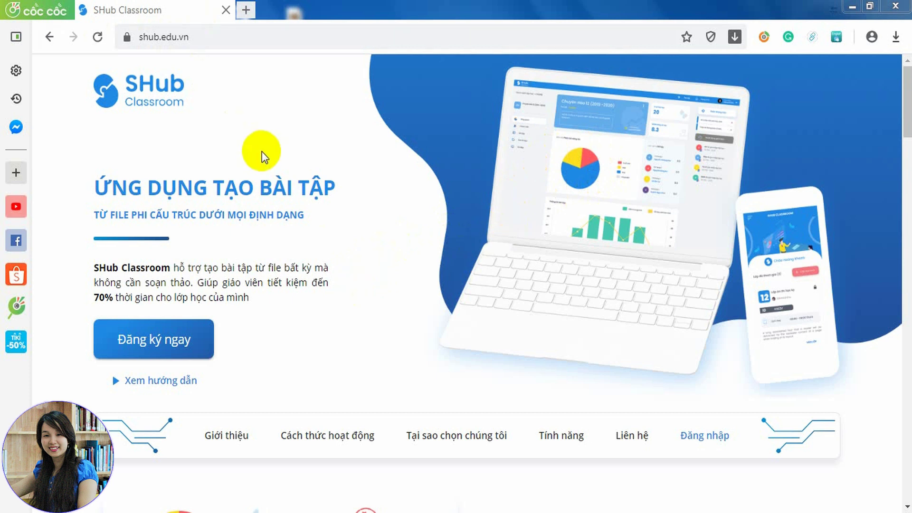
Step: Go to shub.edu.vn to load the SHub Classroom home page
click(147, 37)
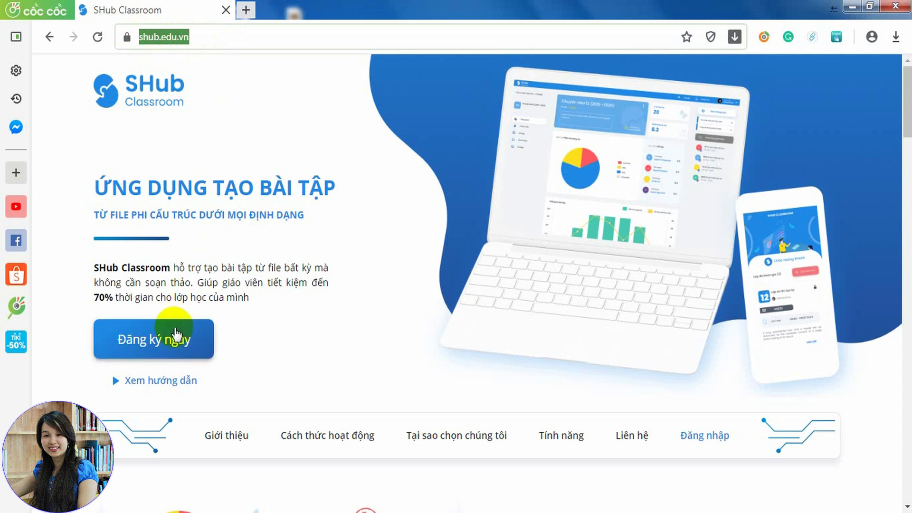
Step: Start a new account registration in the teacher role (Tôi là giáo viên)
click(145, 352)
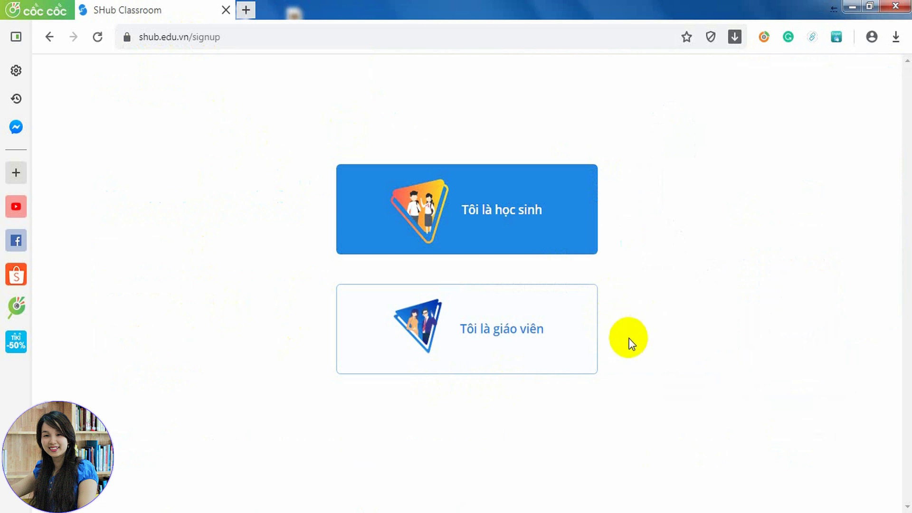
click(495, 206)
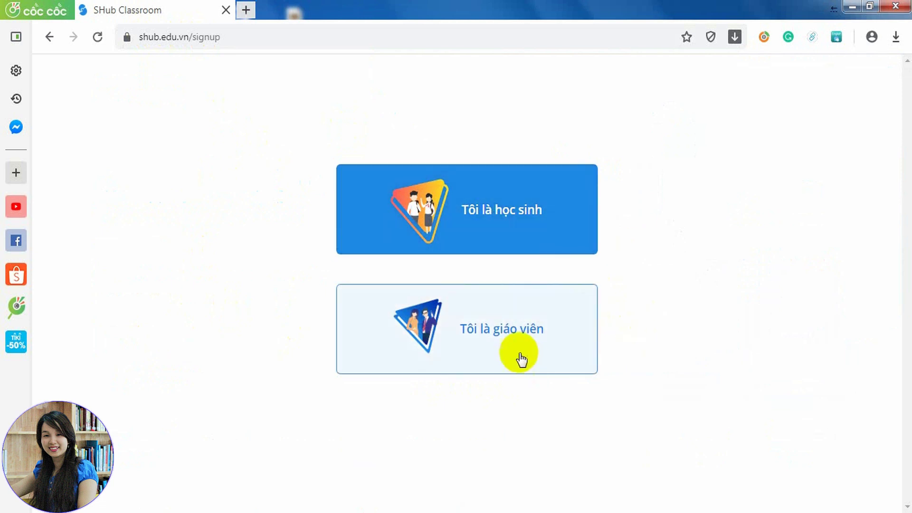
click(500, 343)
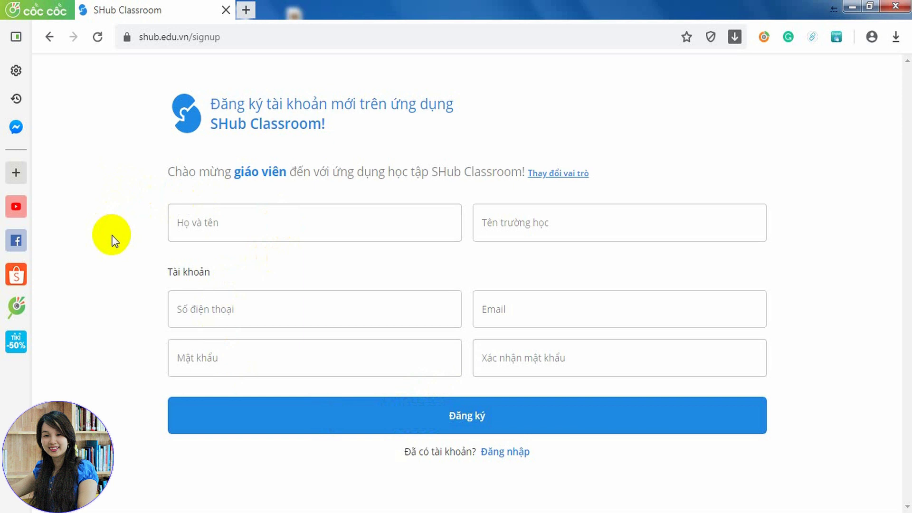
Step: Enter the teacher's full name and the school 'thpt abc'
click(237, 232)
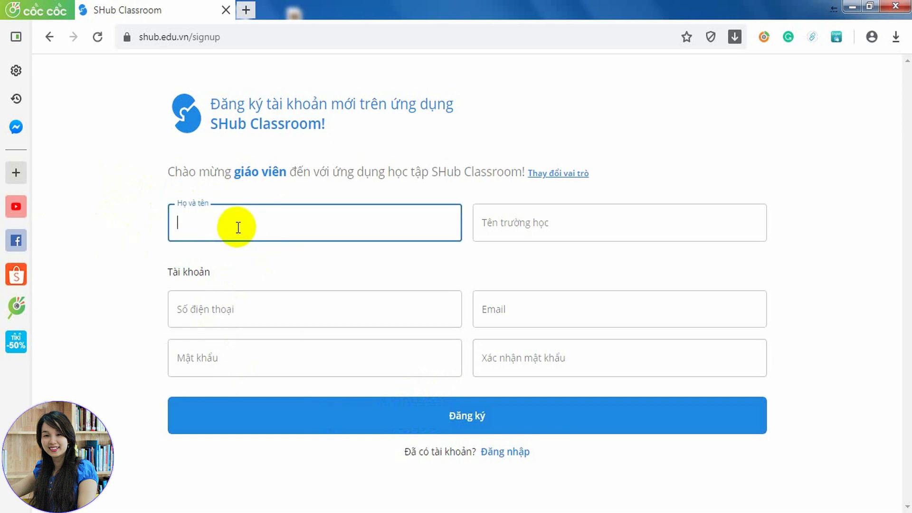
text(nguyen van a)
click(499, 222)
text(thpt abc)
Step: Fill in the phone number, e-mail and a confirmed password, then submit the registration
click(290, 311)
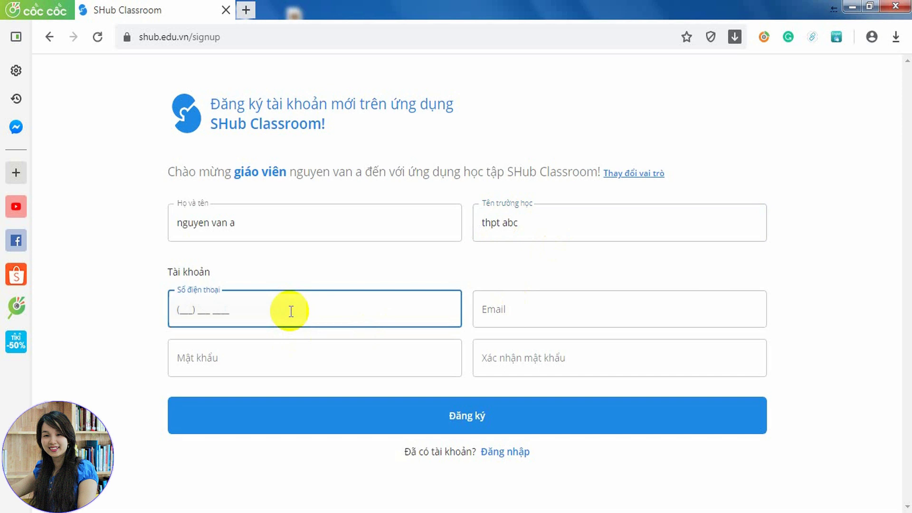
click(514, 309)
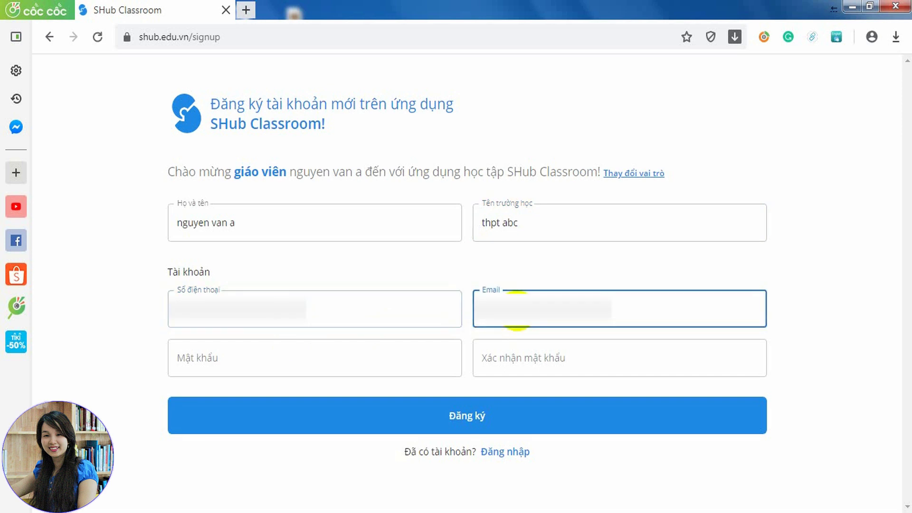
click(279, 364)
text(•)
text(•••••••)
key(Tab)
text(••••••••)
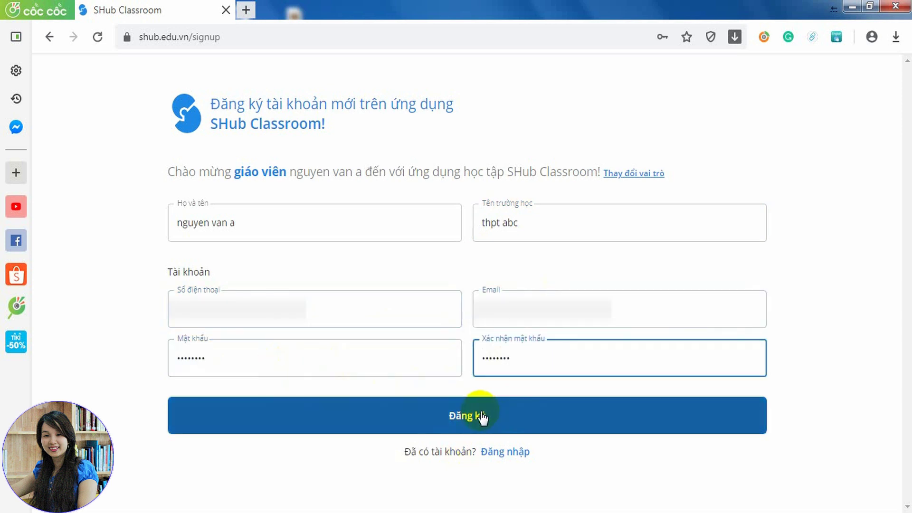
click(478, 421)
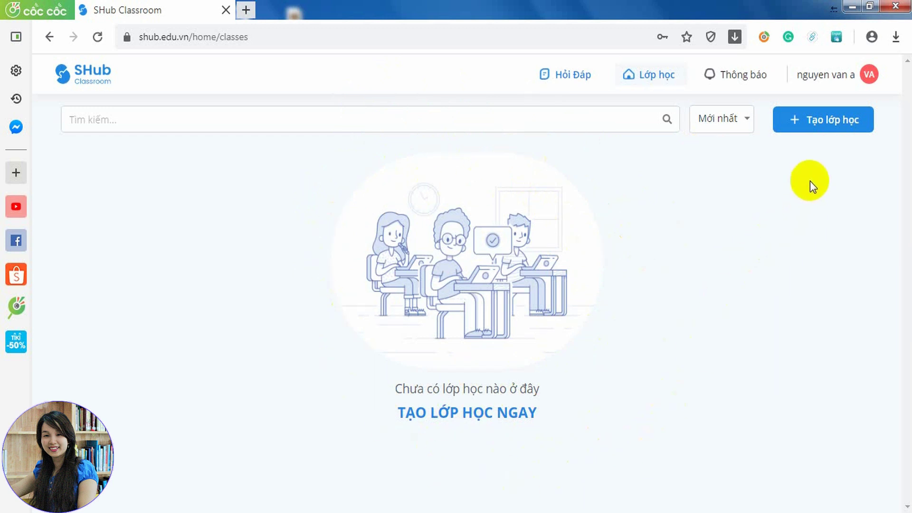
Step: Create the class 'Ôn tập lớp 4' with a protection code
click(824, 124)
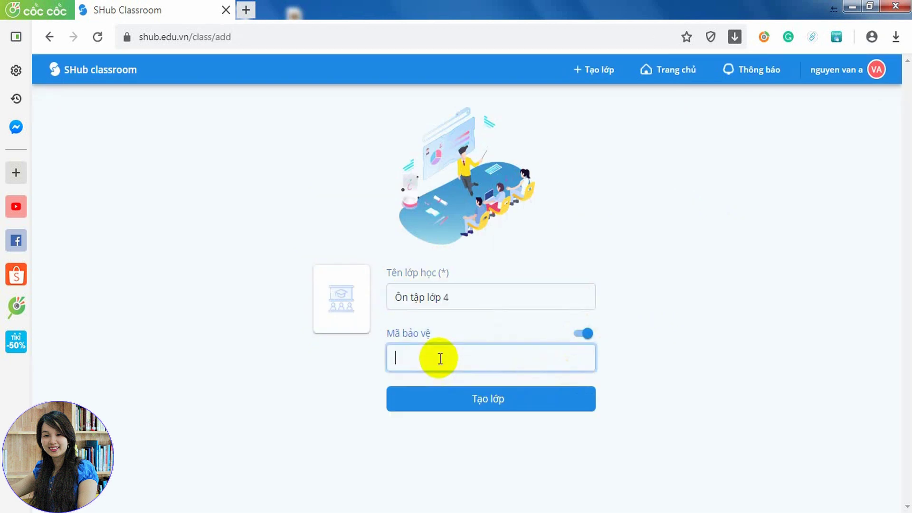
key(Return)
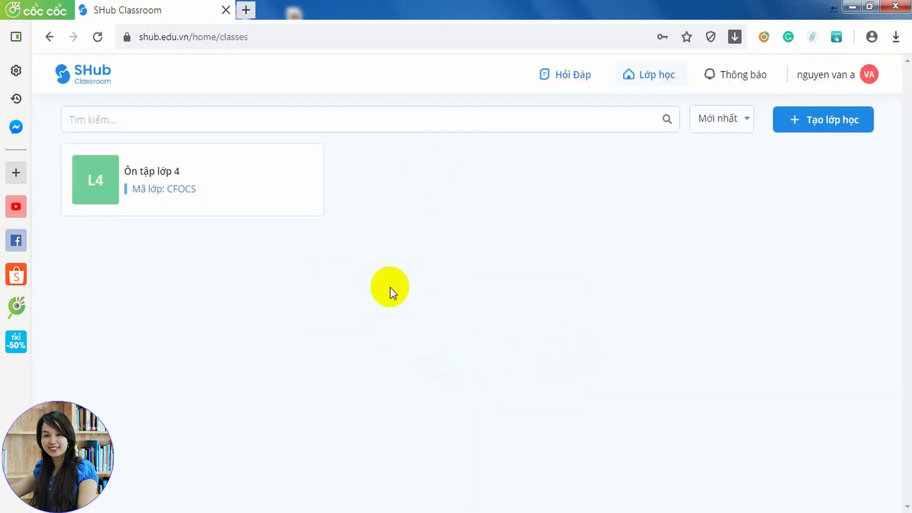
Step: Open class 'Ôn tập lớp 4', check its settings and overview, then view its empty member list
click(178, 202)
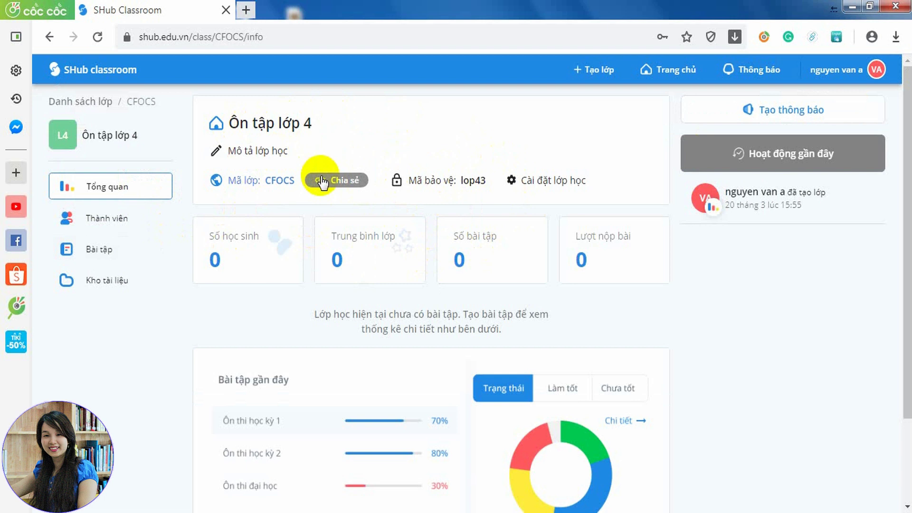
click(551, 184)
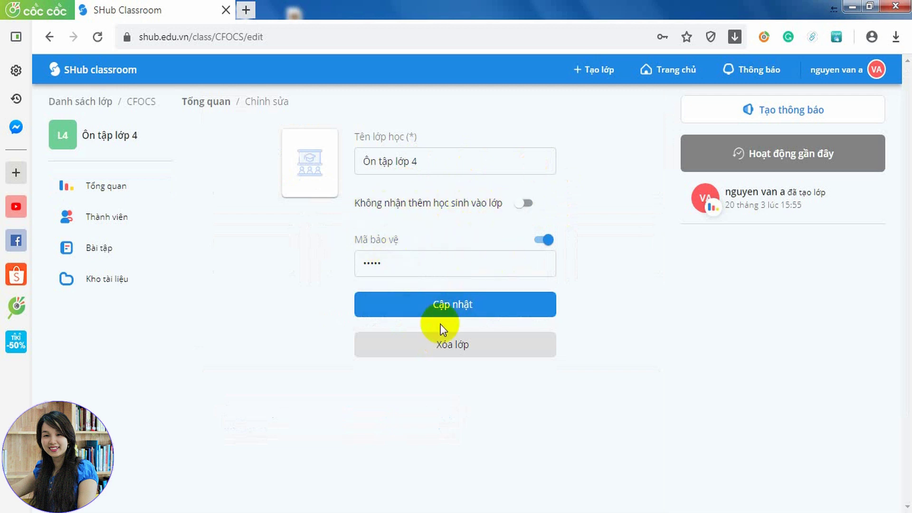
click(100, 187)
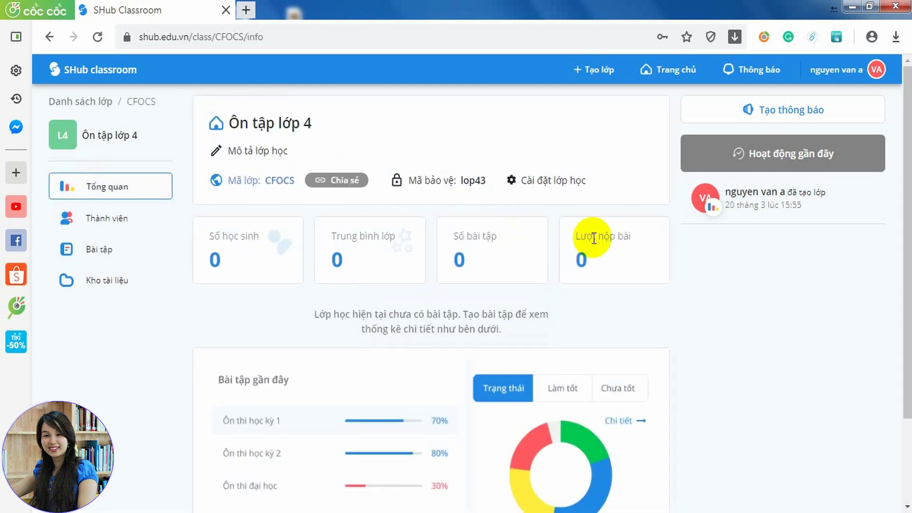
scroll(477, 339, down, 3)
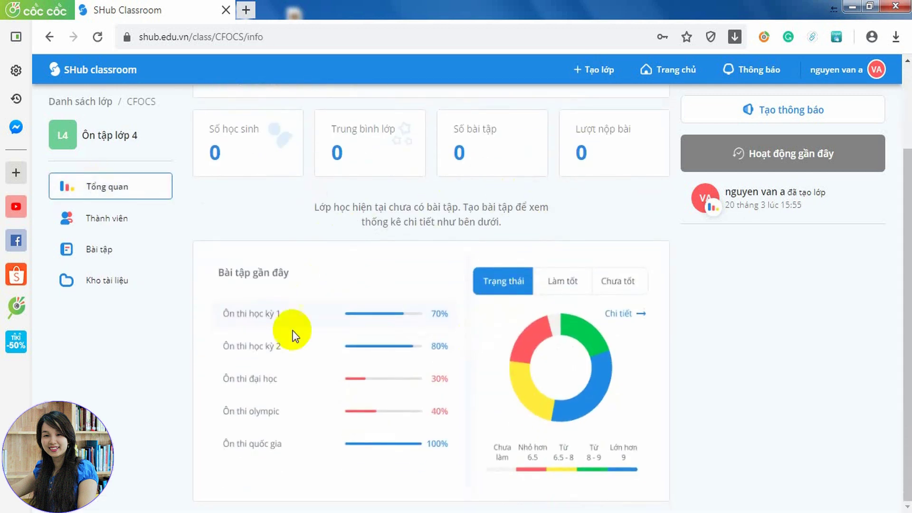
scroll(593, 304, up, 1)
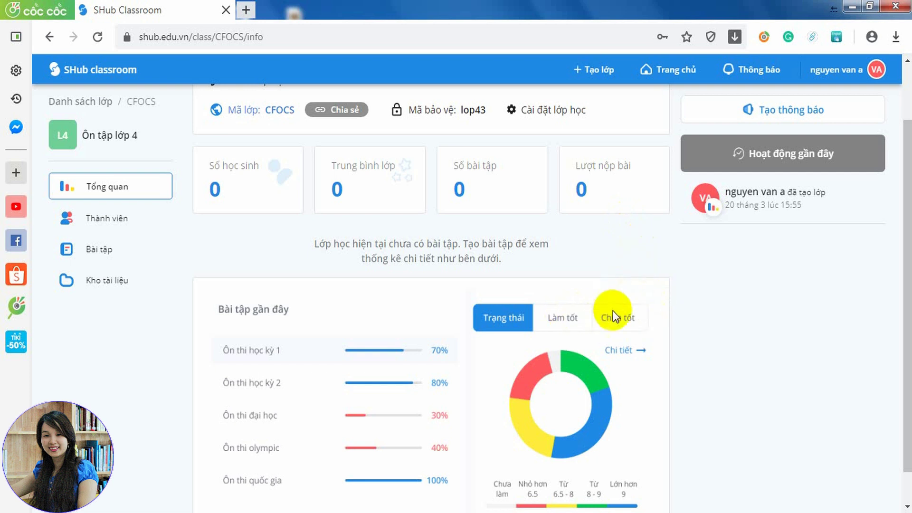
scroll(615, 316, down, 1)
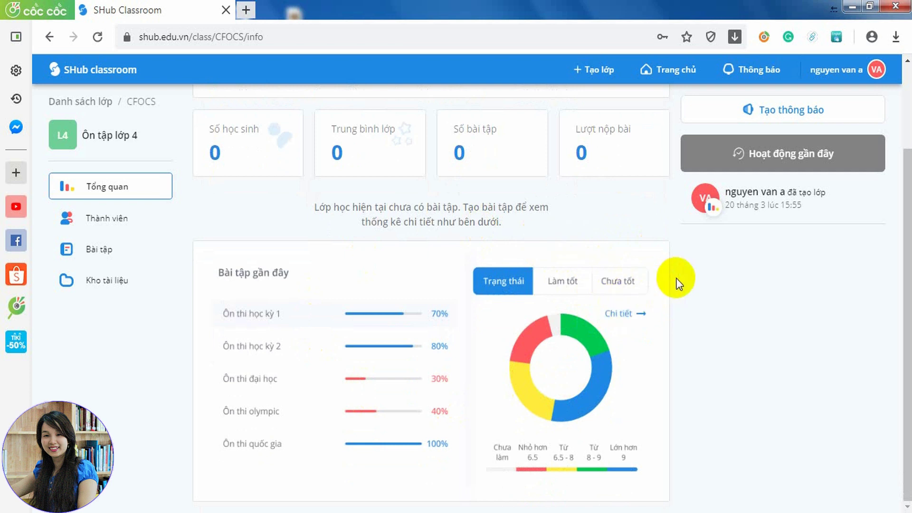
scroll(677, 294, up, 3)
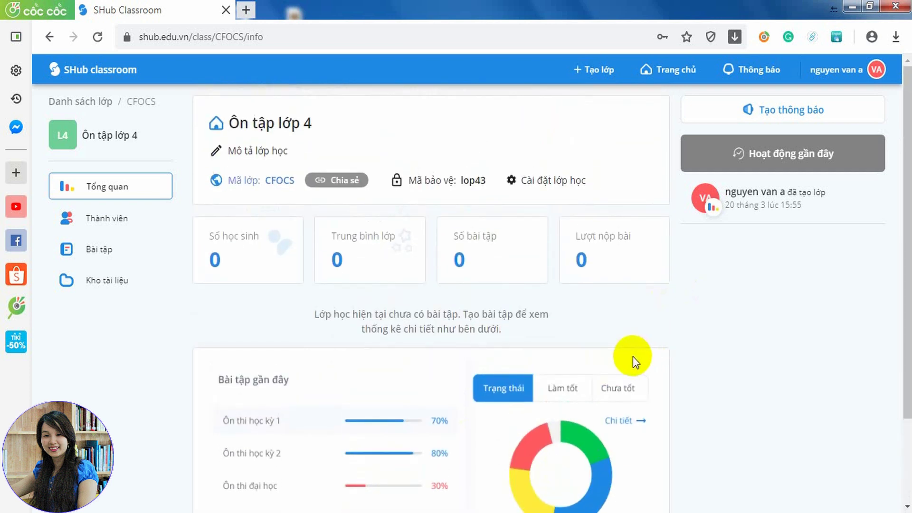
click(108, 218)
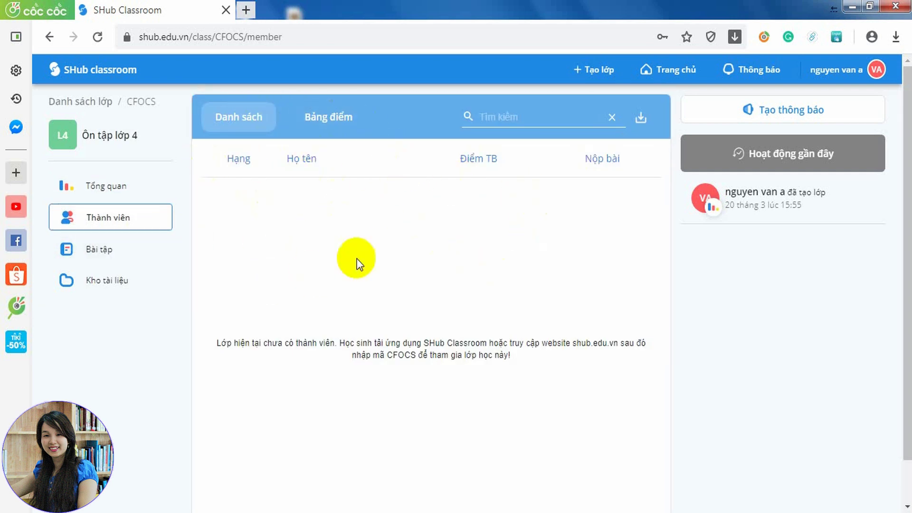
Step: Go to the class's Bài tập list and start a new homework (Tạo bài tập)
click(126, 257)
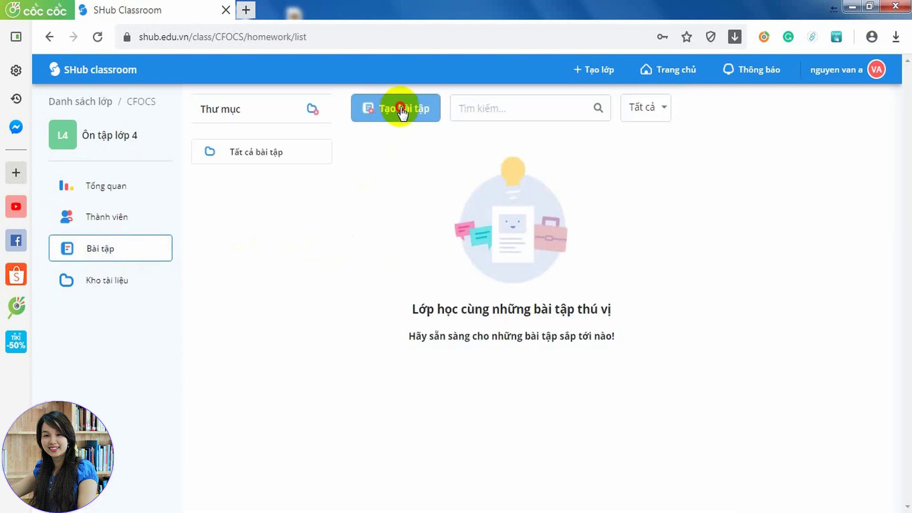
click(401, 110)
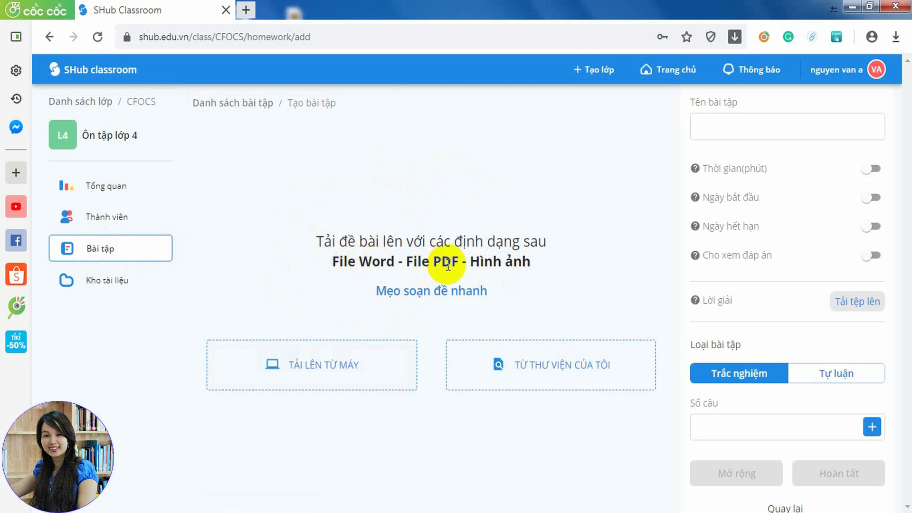
Step: Upload the Word math review .docx and preview it as 'Bài tập tự luận Toán 9_3'
click(355, 373)
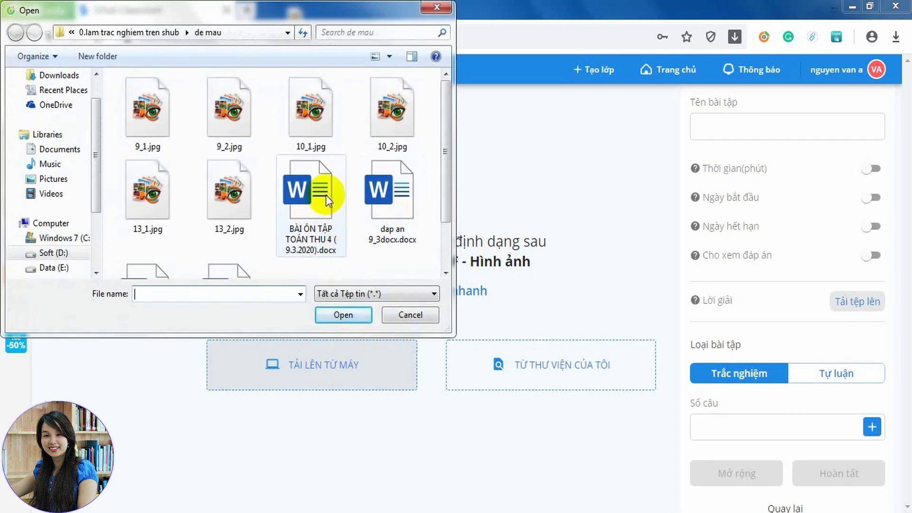
double_click(309, 202)
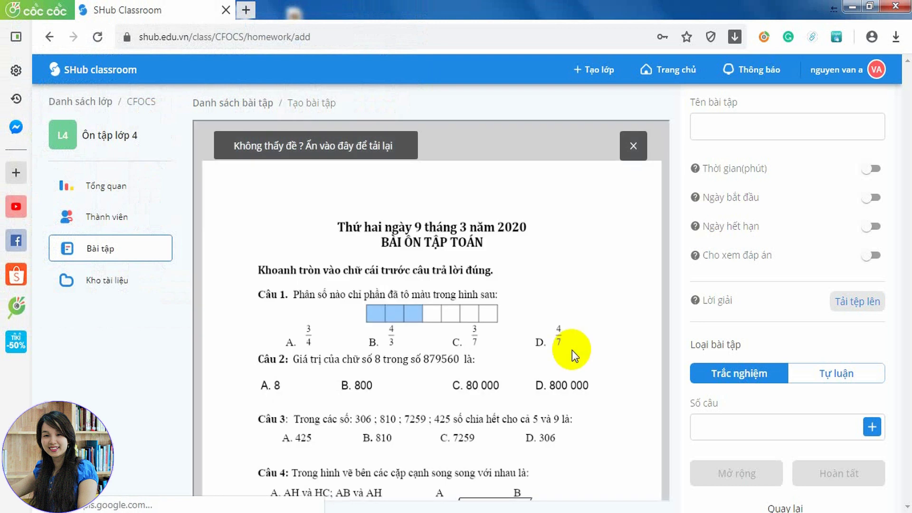
scroll(573, 355, down, 15)
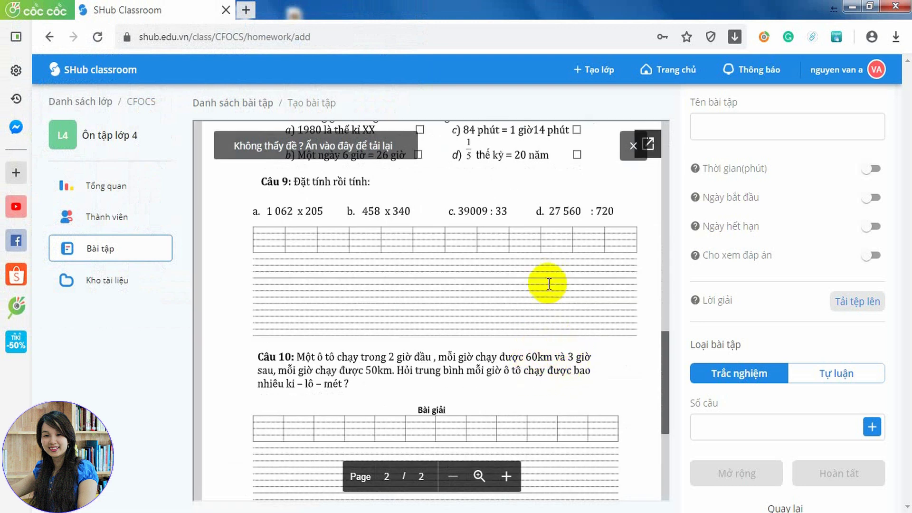
click(744, 134)
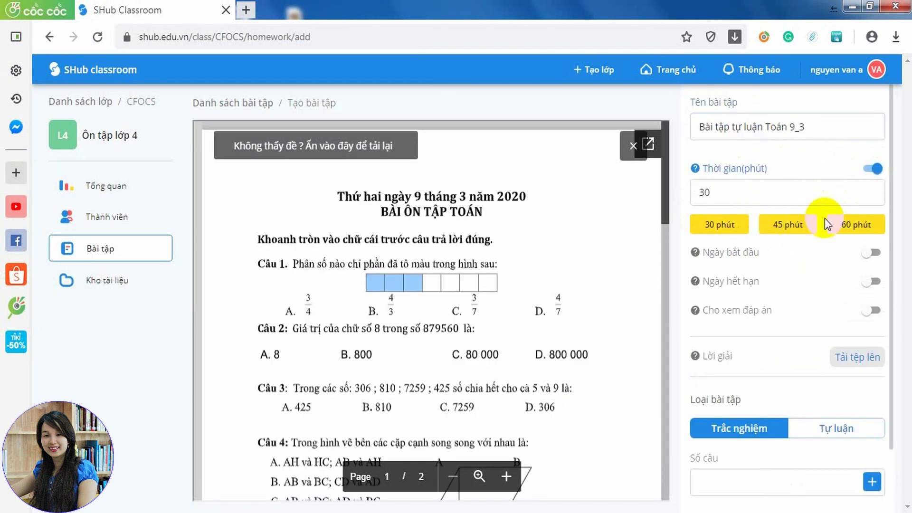
Step: Set a 60-minute limit, start 20/03/2020 15:59 and due date 21/03/2020 15:59
click(846, 227)
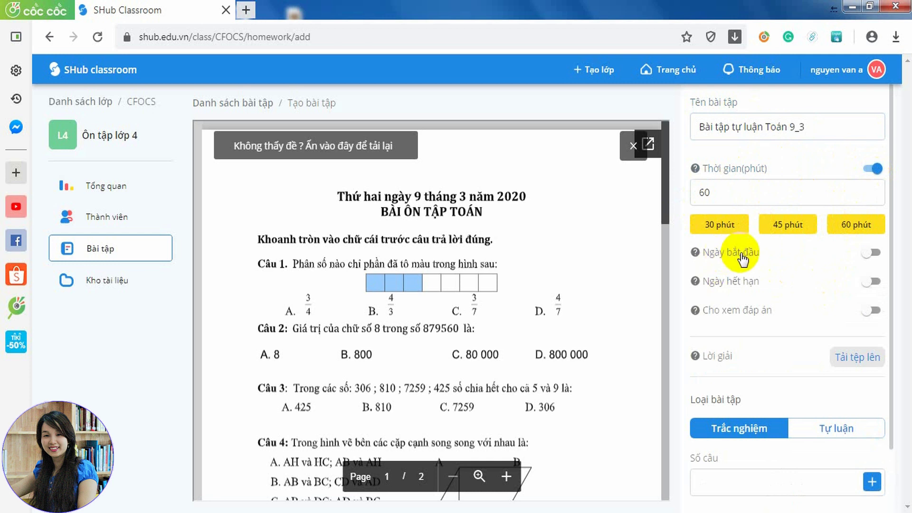
click(870, 254)
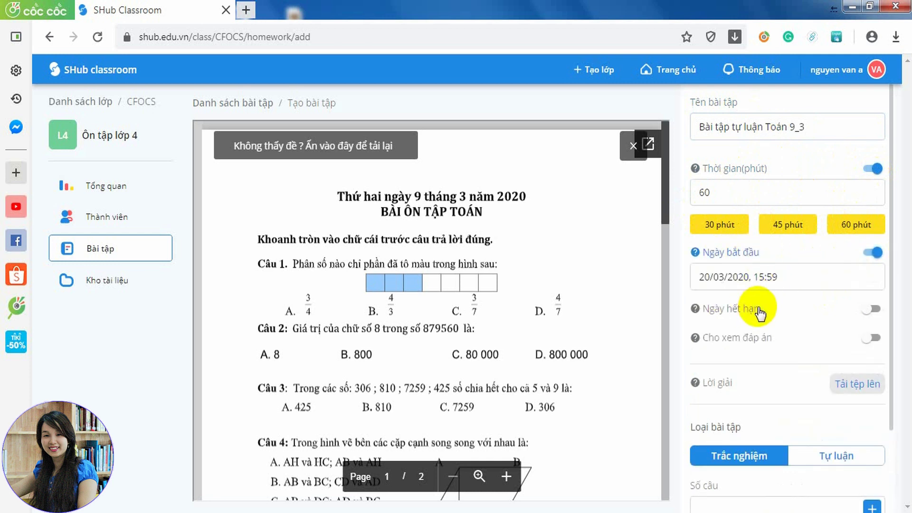
click(792, 308)
click(727, 331)
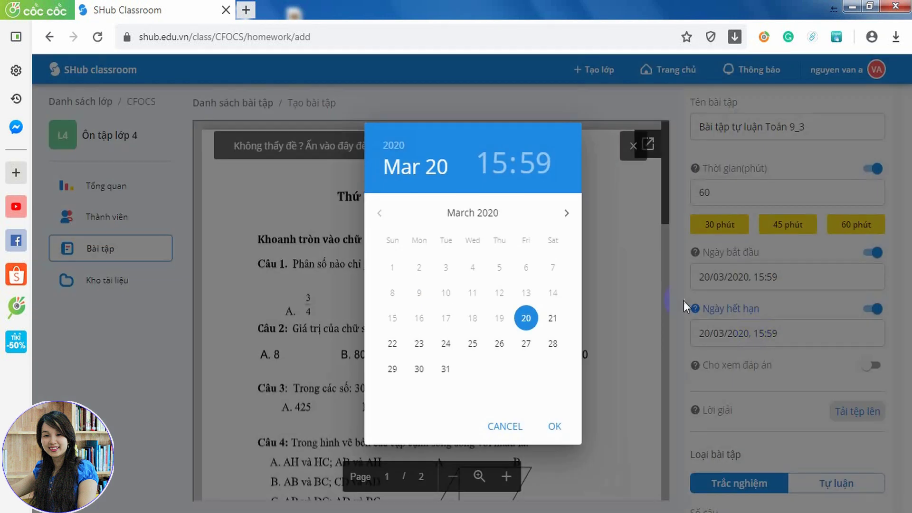
click(546, 319)
click(554, 426)
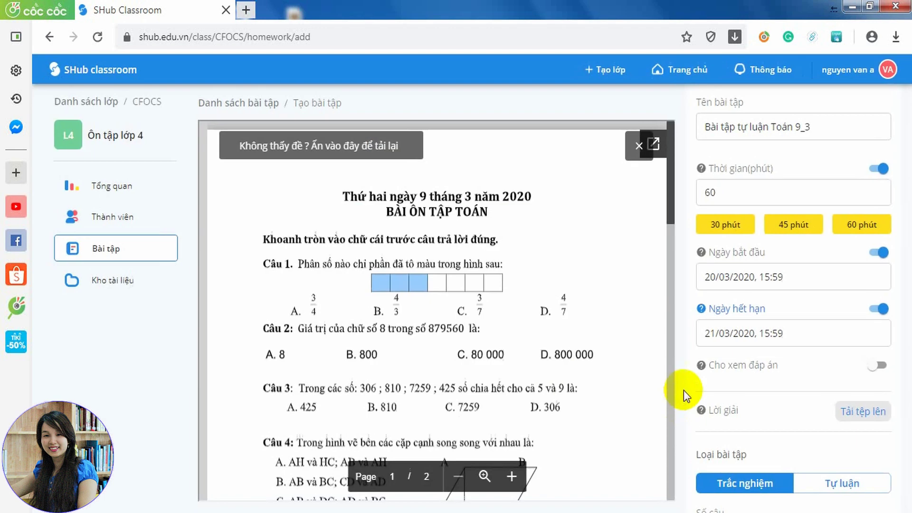
Step: Make the homework essay type (Tự luận) and save it
scroll(794, 372, down, 2)
mouse_move(703, 242)
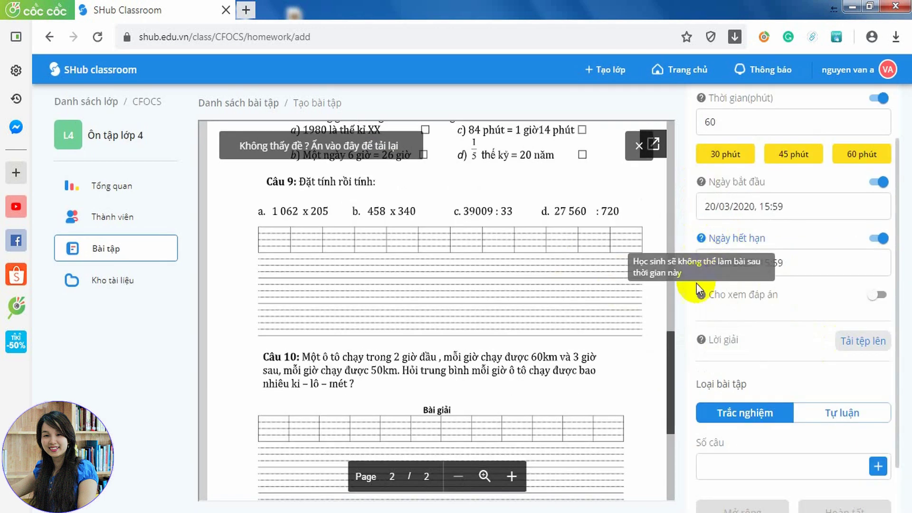
mouse_move(700, 296)
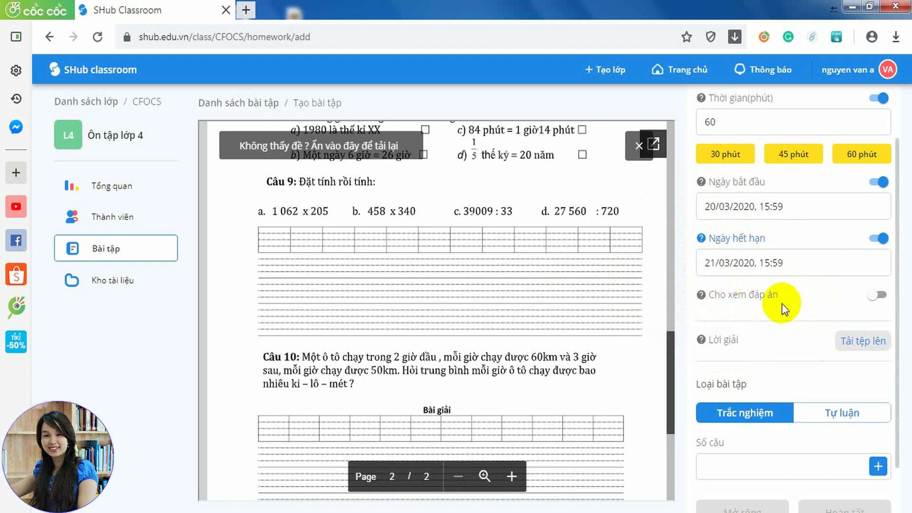
scroll(782, 304, down, 1)
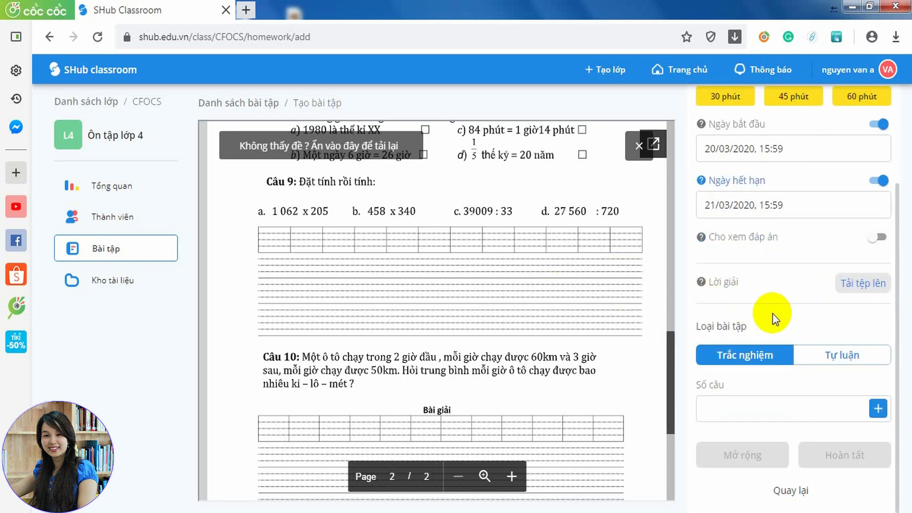
click(827, 353)
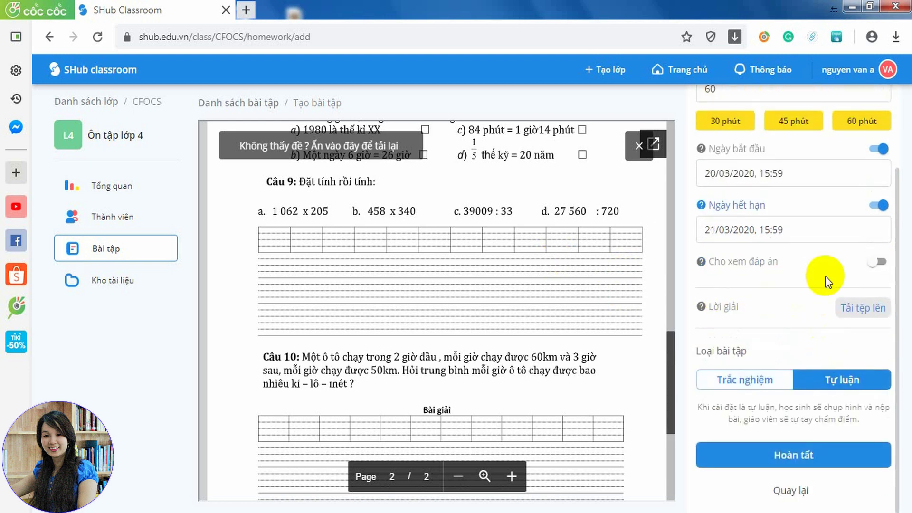
click(794, 455)
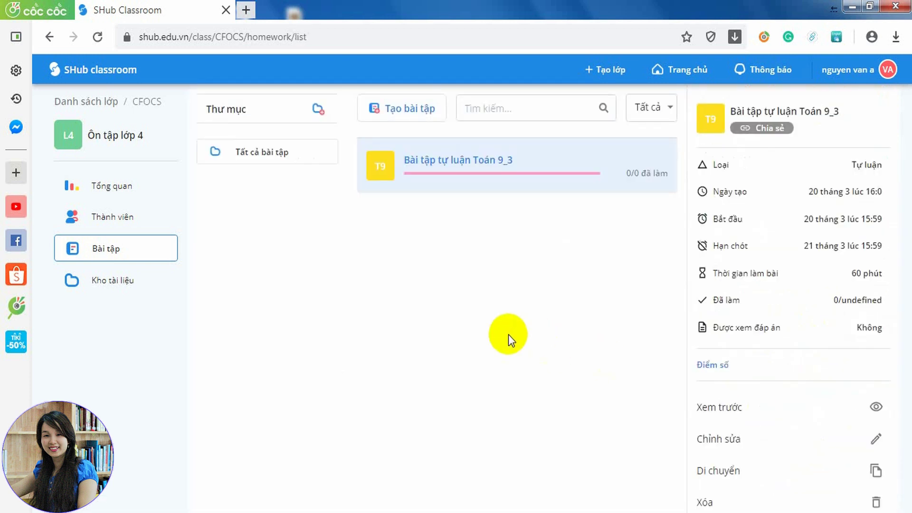
Step: Start another homework, upload toan 10_3.docx, and reload its blank preview
click(405, 110)
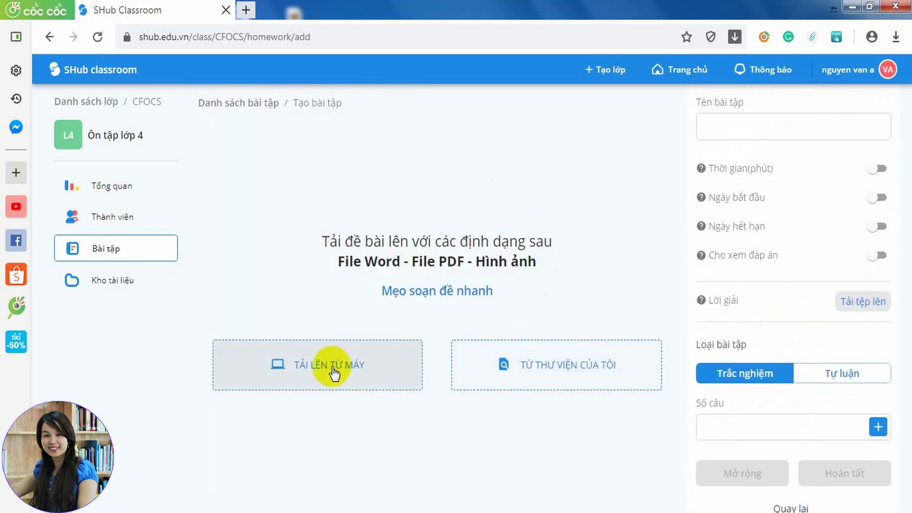
click(334, 373)
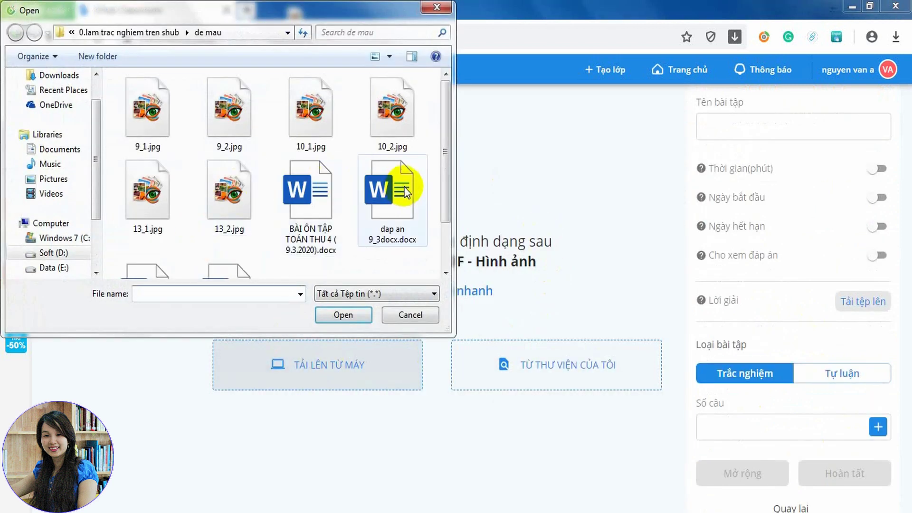
scroll(443, 223, down, 3)
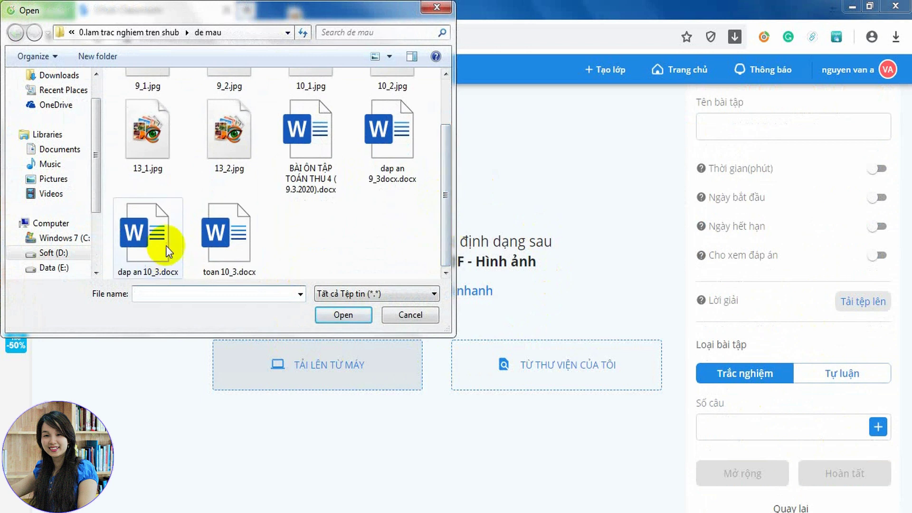
click(223, 235)
click(342, 316)
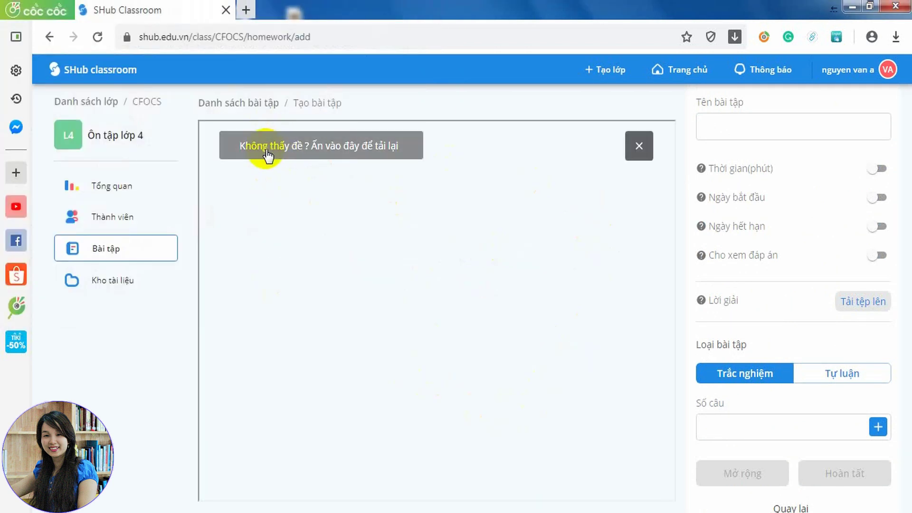
click(292, 147)
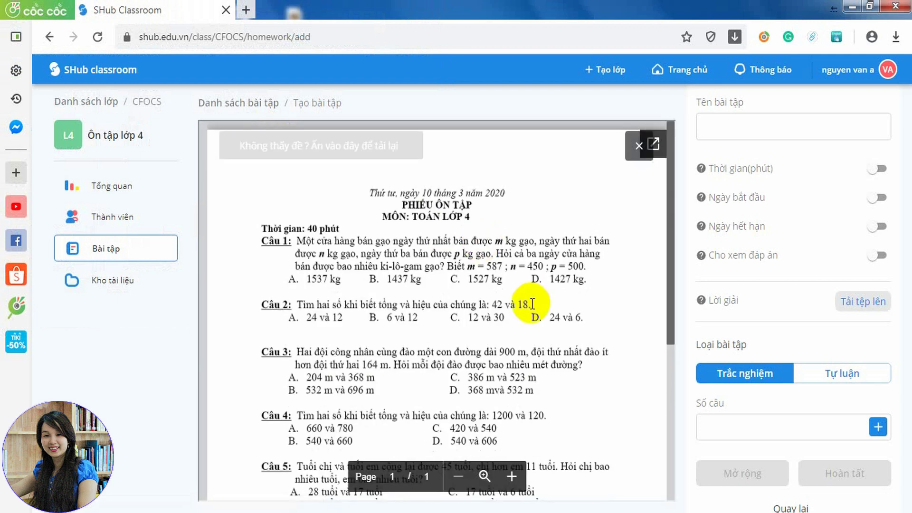
Step: Title the quiz 'Bài tập trắc nghiệm Toán 10_3', 45 minutes, due 21/03/2020 16:01, answers shown
click(740, 131)
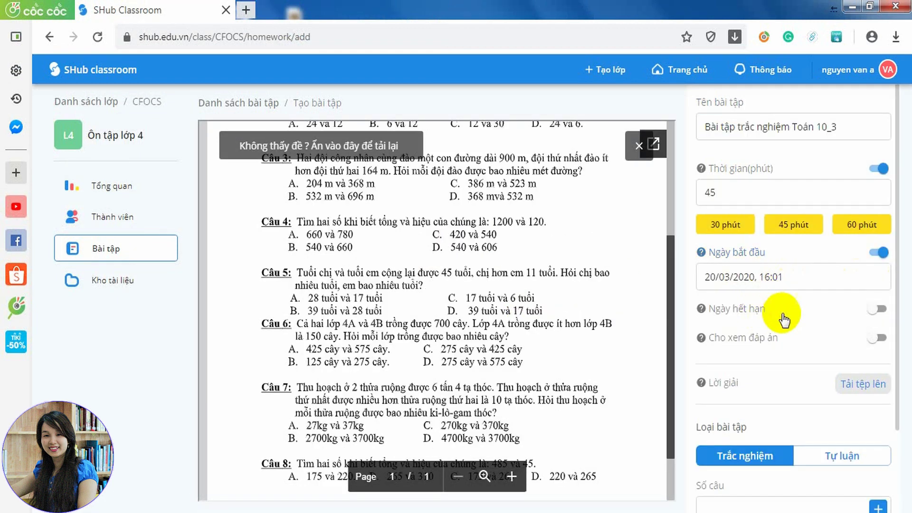
click(727, 309)
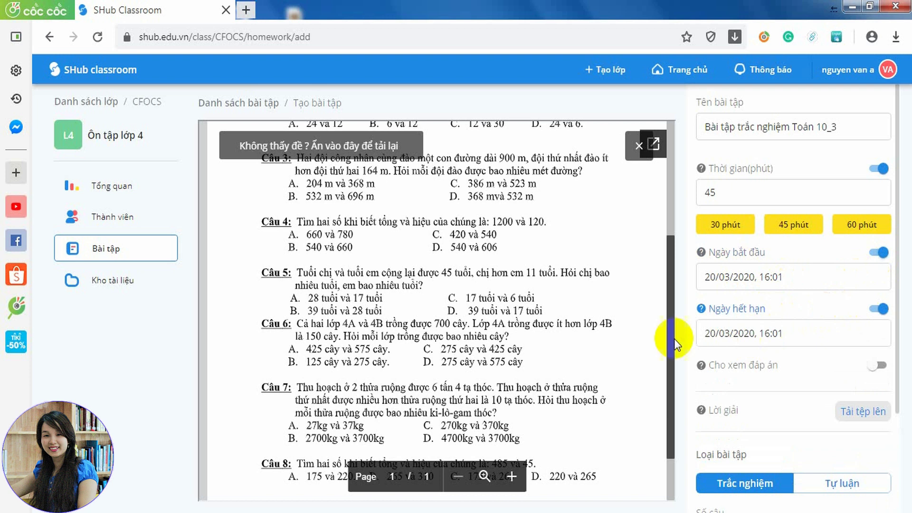
click(792, 334)
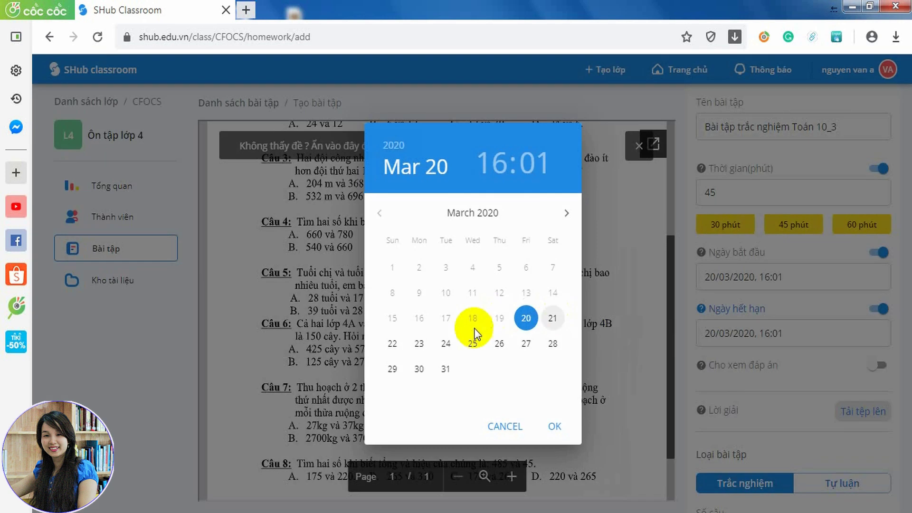
click(554, 426)
scroll(766, 366, down, 1)
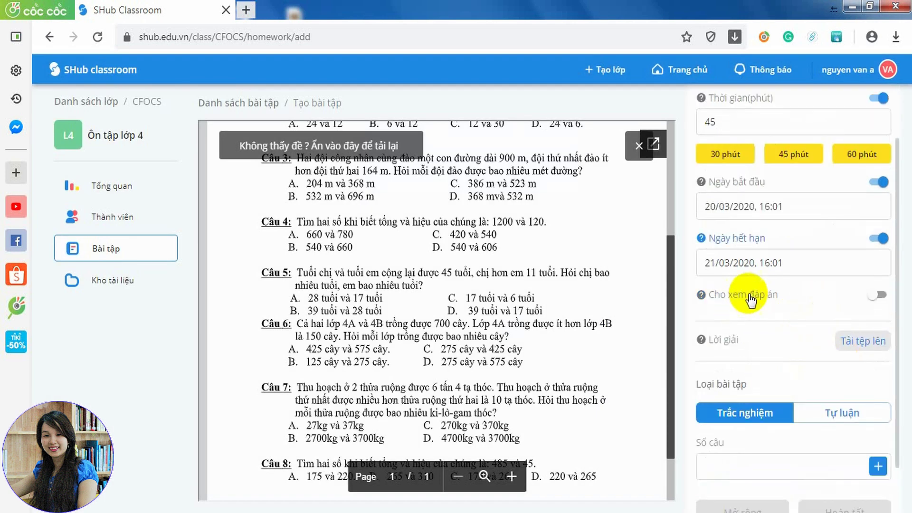
click(880, 296)
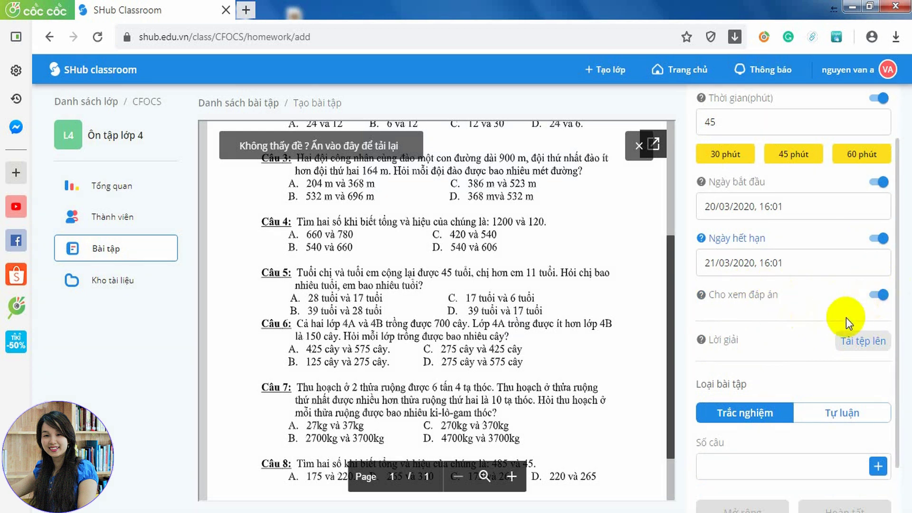
scroll(739, 418, down, 1)
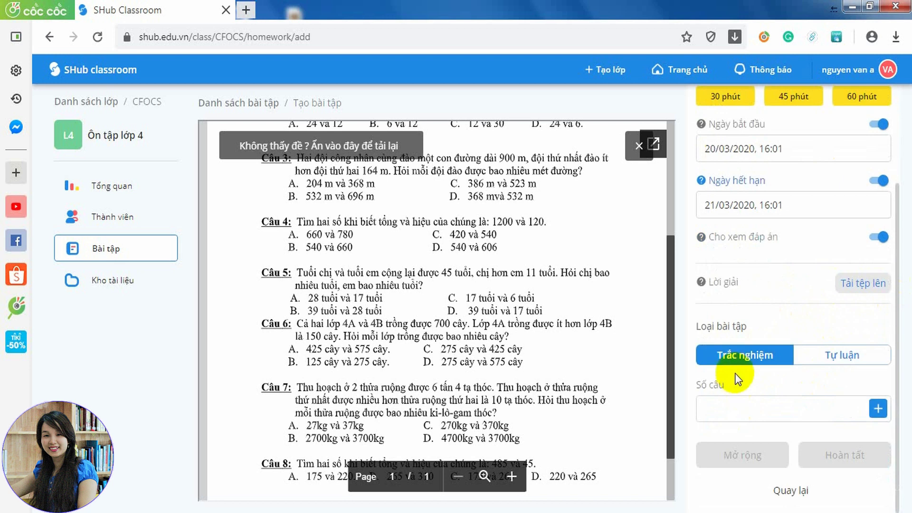
Step: Set 8 questions with answer key ABCDBACB and save the multiple-choice homework
click(716, 407)
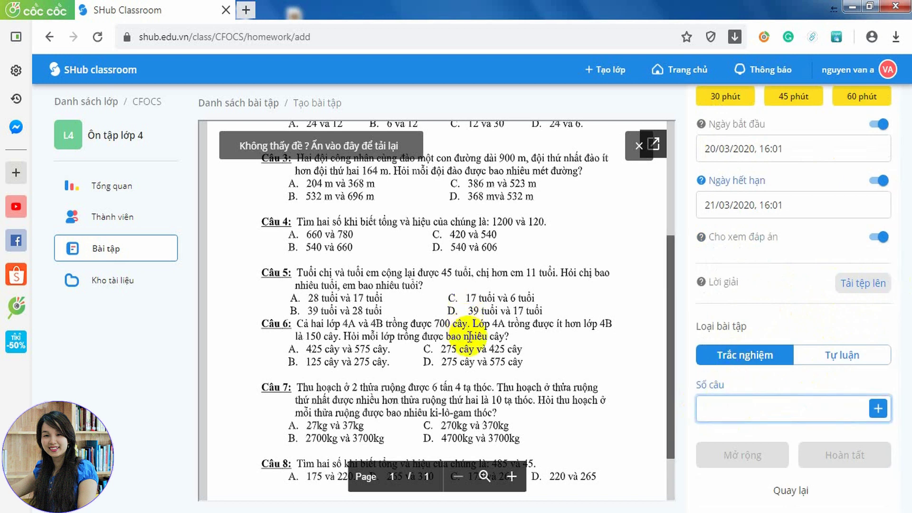
scroll(465, 342, down, 2)
scroll(440, 370, up, 6)
scroll(442, 370, down, 5)
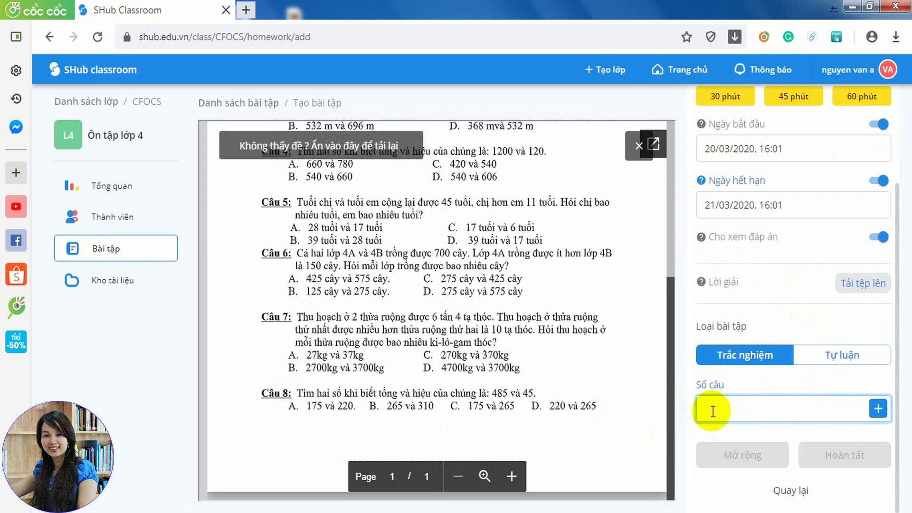
text(8)
scroll(757, 440, down, 3)
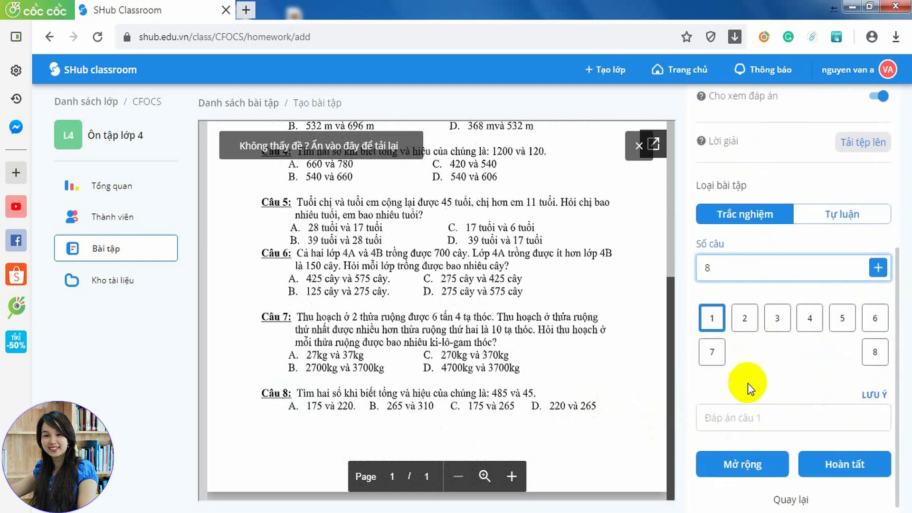
click(726, 418)
text(A)
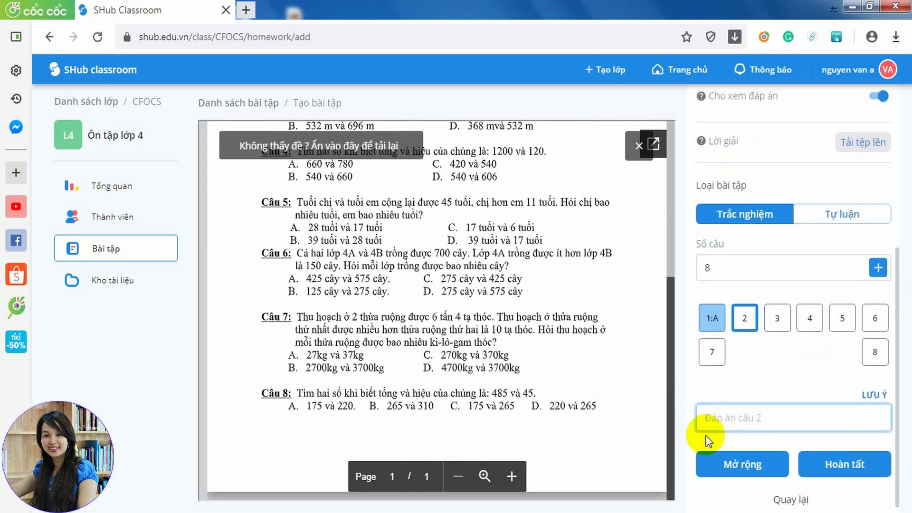
text(BC)
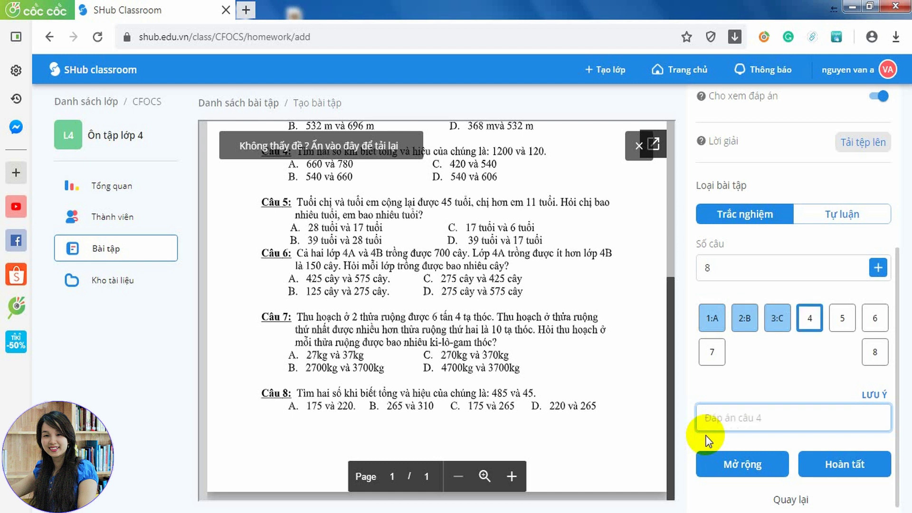
text(DBACB)
click(839, 468)
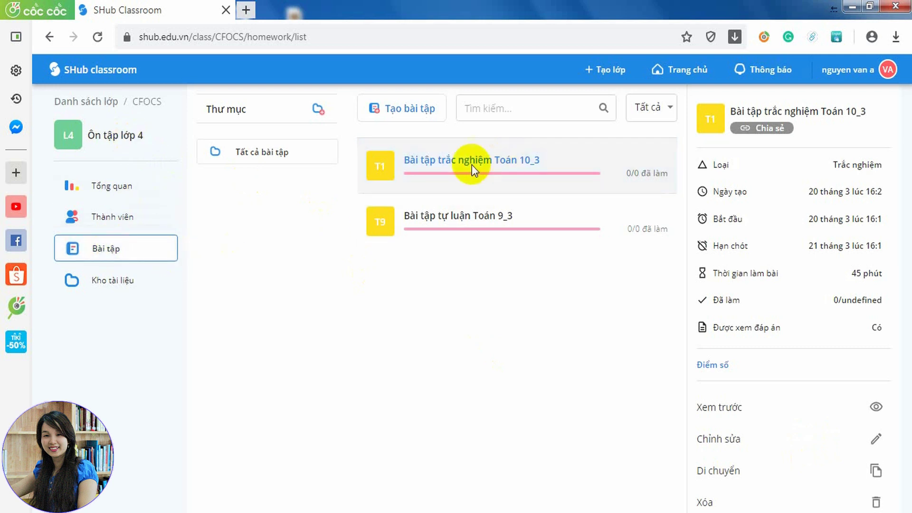
Step: Attach the Toán 10_3 quiz from Từ thư viện của tôi to Ôn tập cuối kỳ, then return to Danh sách lớp
click(557, 176)
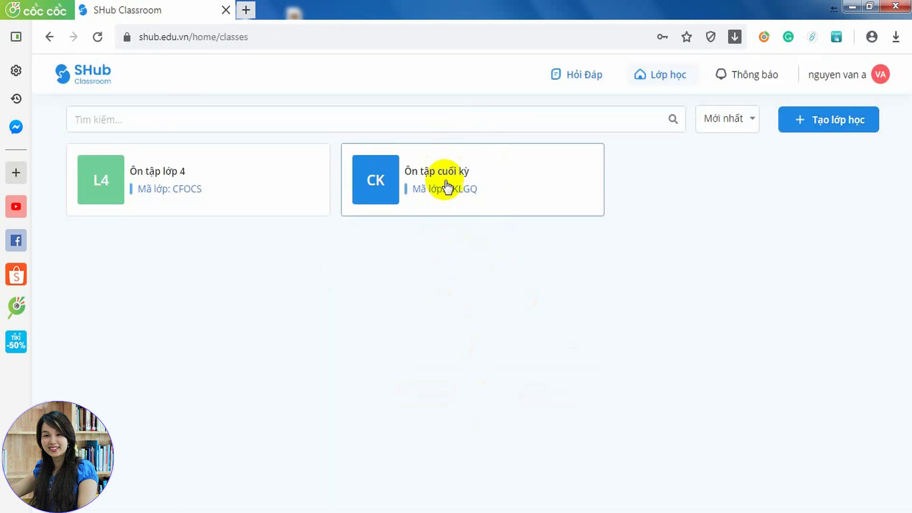
click(447, 186)
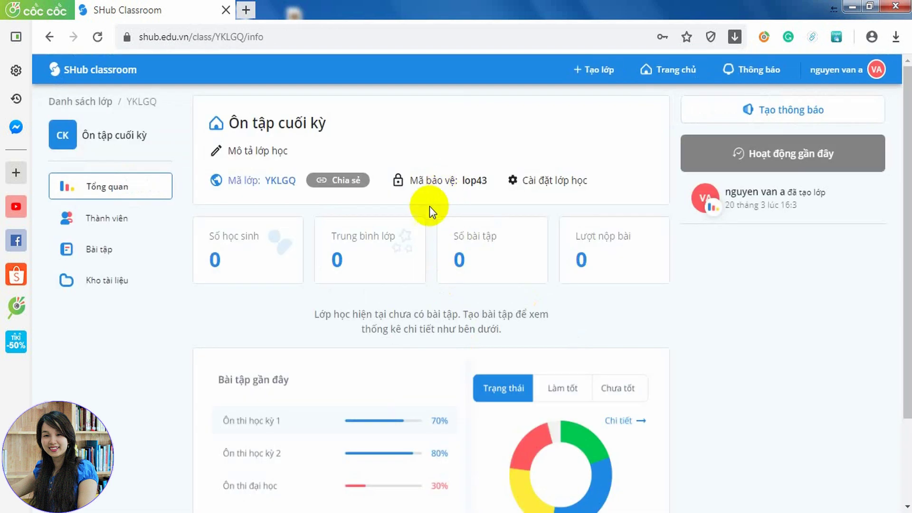
click(122, 249)
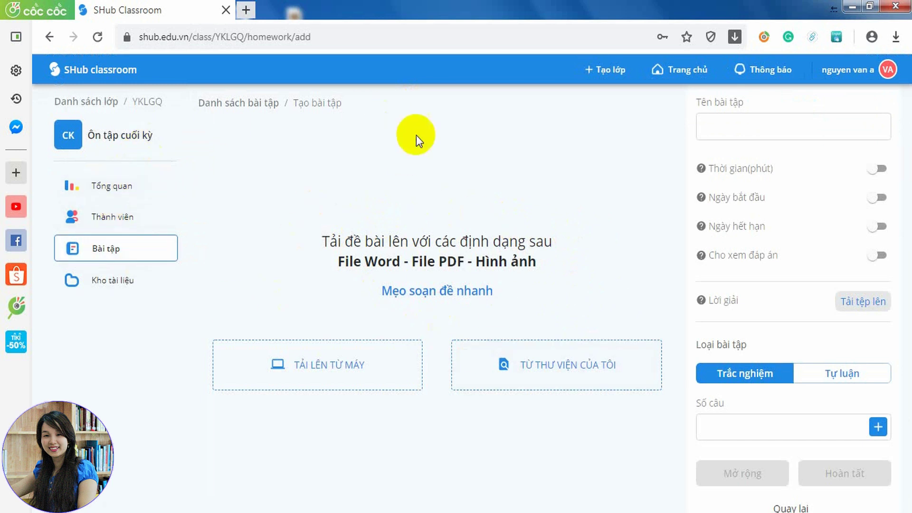
click(566, 374)
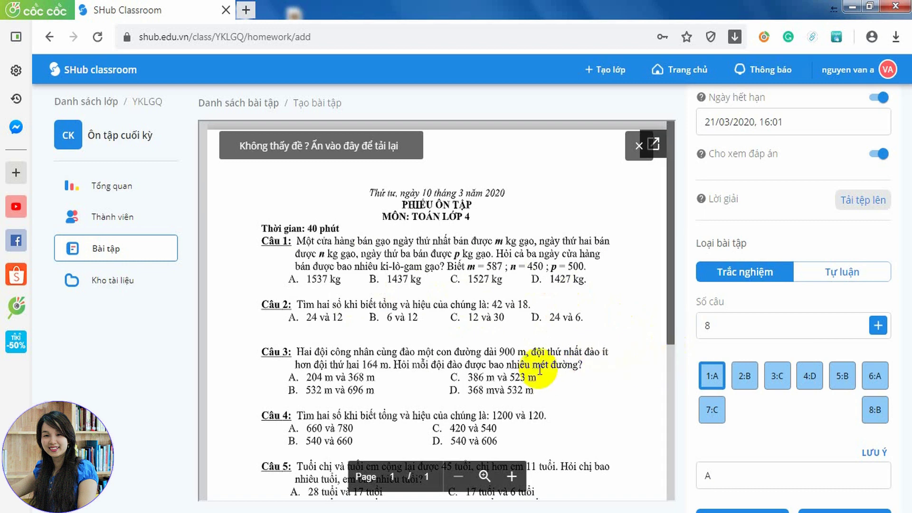
scroll(682, 395, down, 1)
click(815, 458)
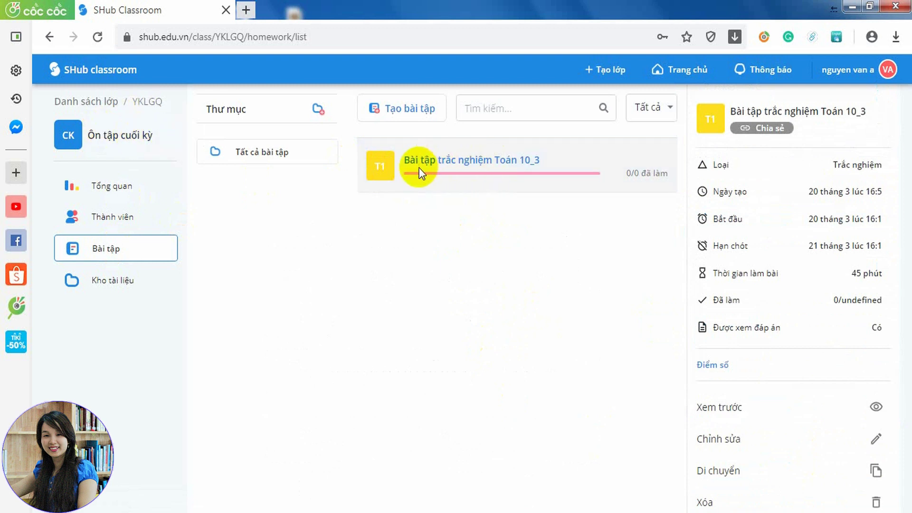
click(98, 102)
drag(178, 192, 429, 186)
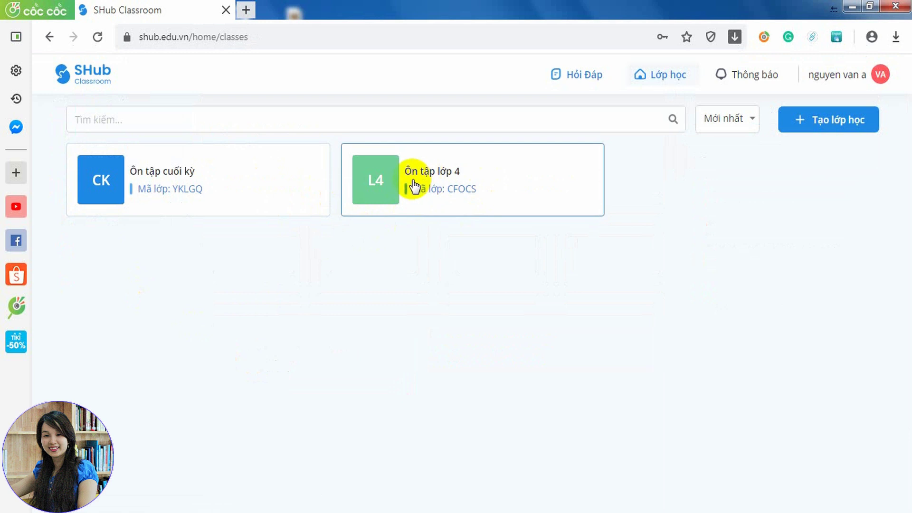
Step: Log out of the teacher account via Đăng xuất in the avatar menu
click(456, 207)
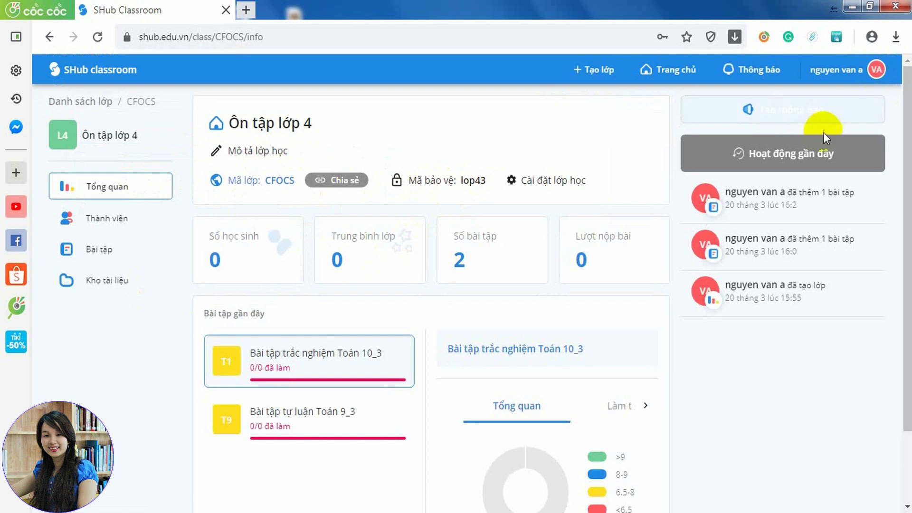
mouse_move(877, 76)
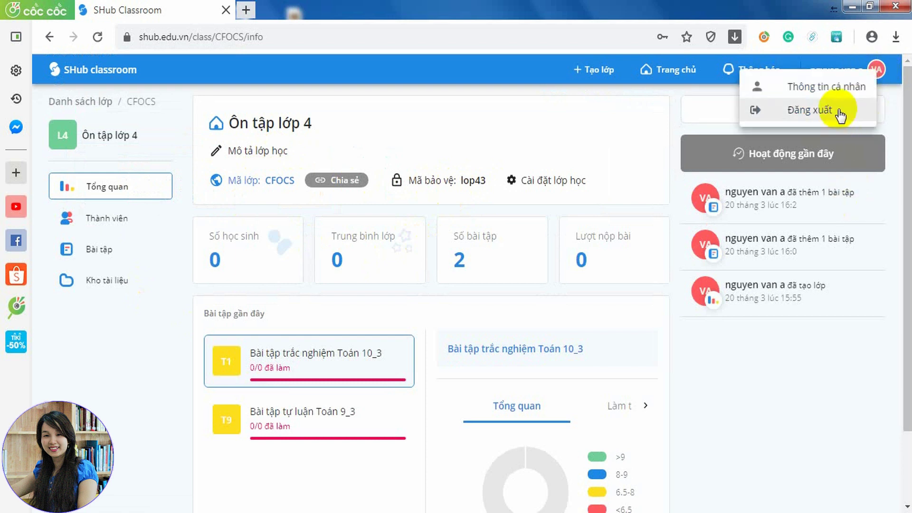
click(841, 112)
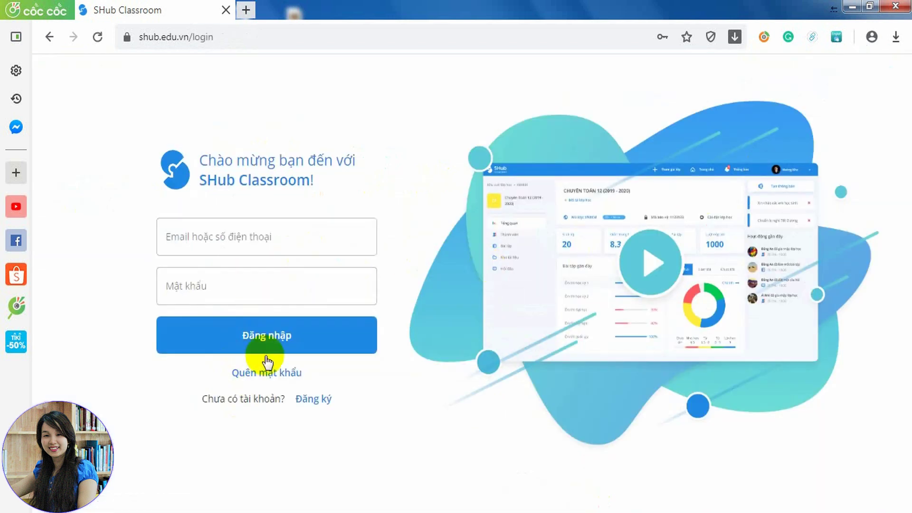
key(alt+Left)
Step: Sign up with a Tôi là học sinh account and open the Lớp học class lookup
click(210, 351)
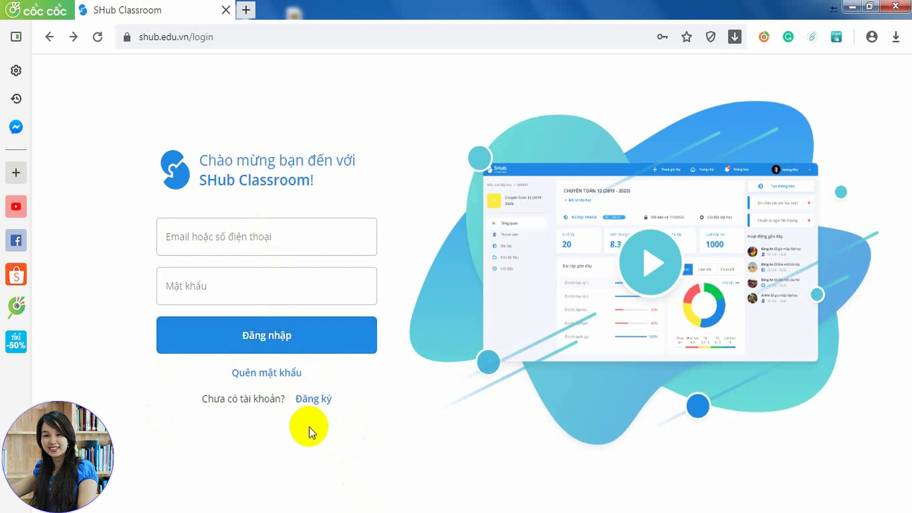
click(314, 398)
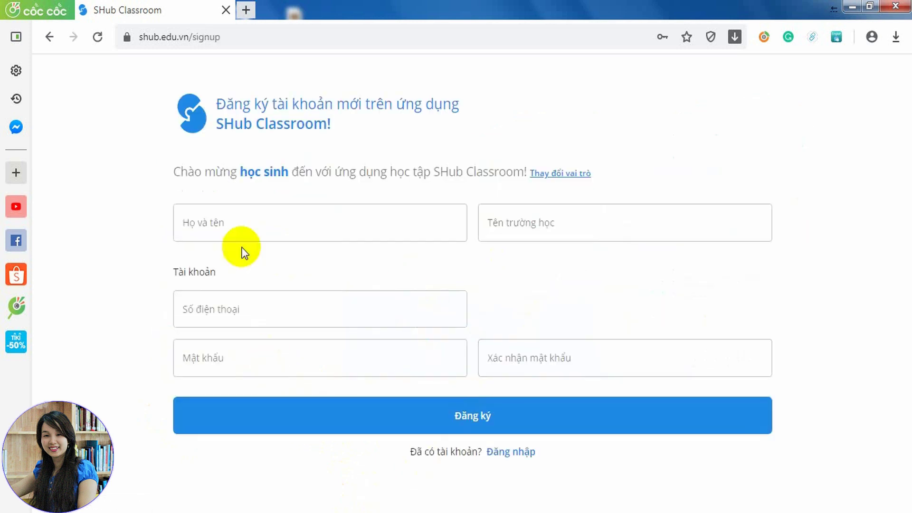
click(248, 222)
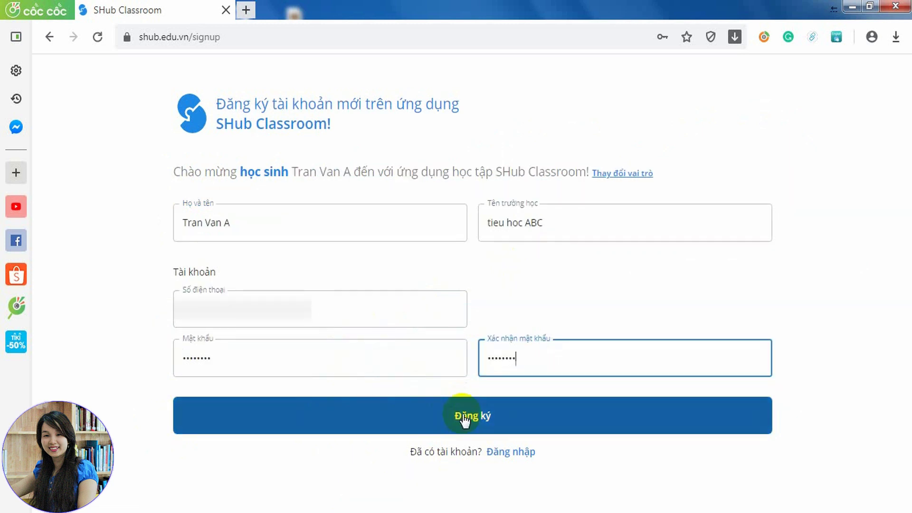
click(465, 418)
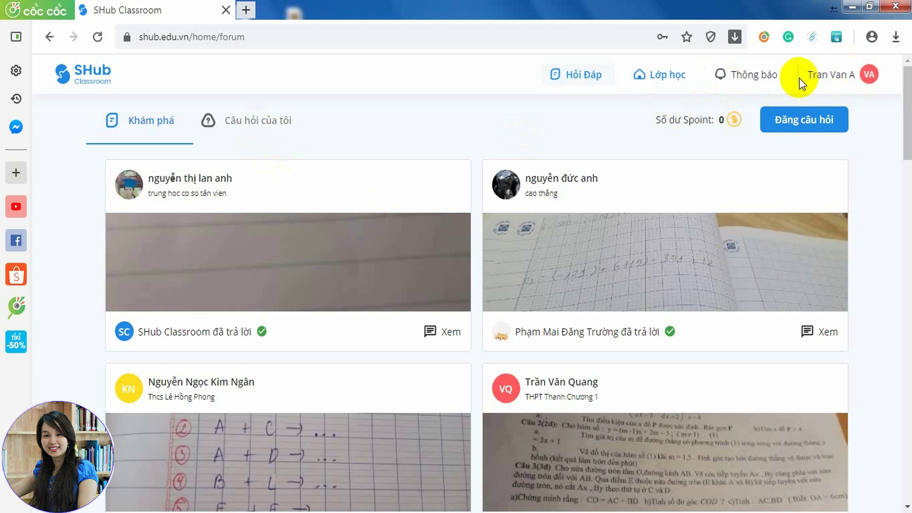
click(656, 75)
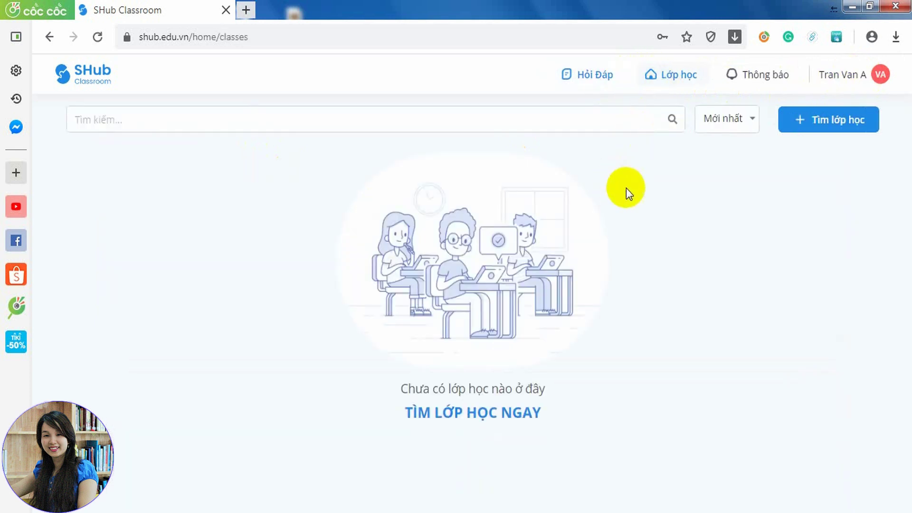
click(228, 125)
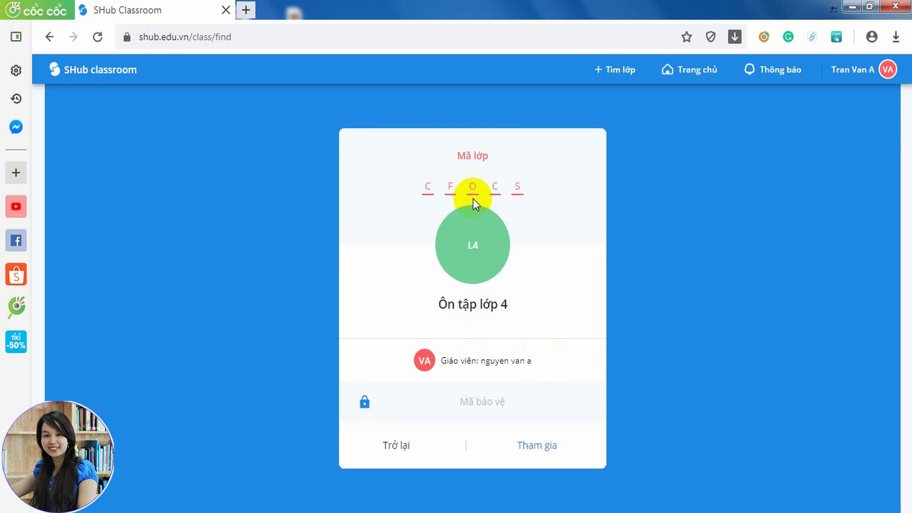
Step: Join the class with its protection code and start the 45-minute Toán 10_3 quiz
click(387, 404)
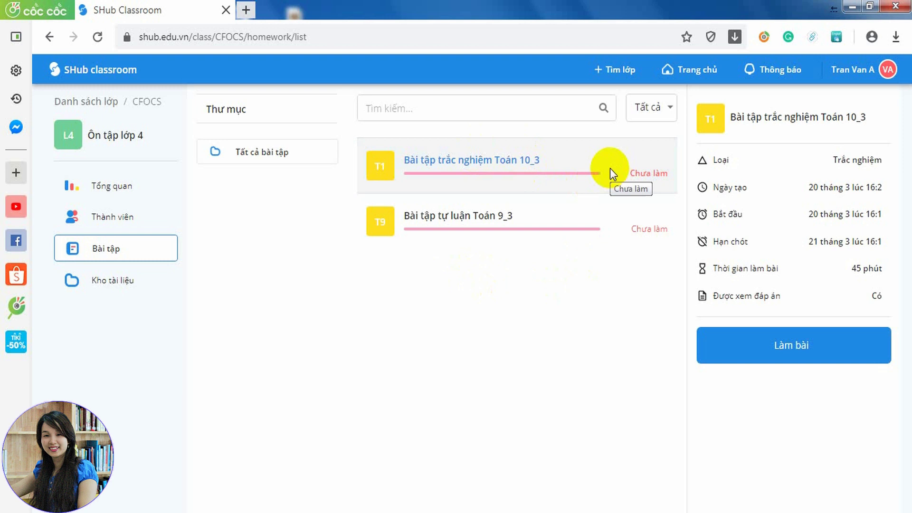
click(842, 356)
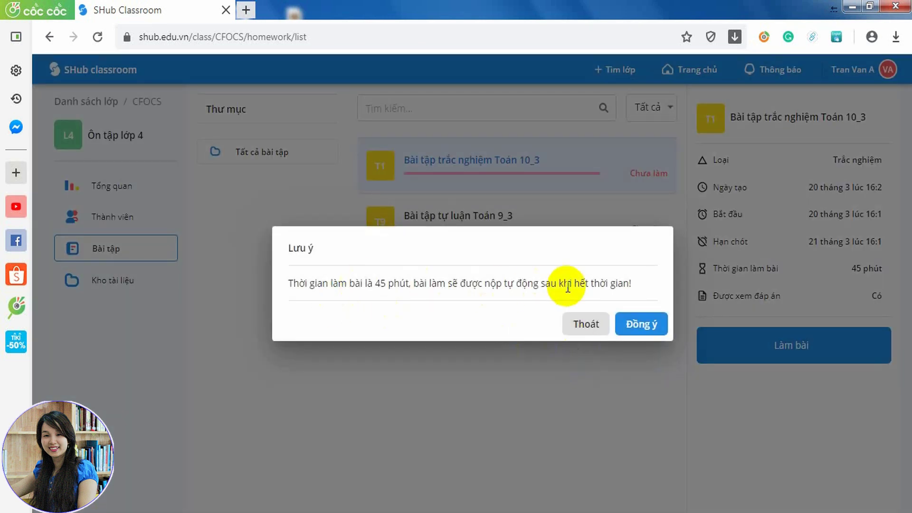
click(634, 327)
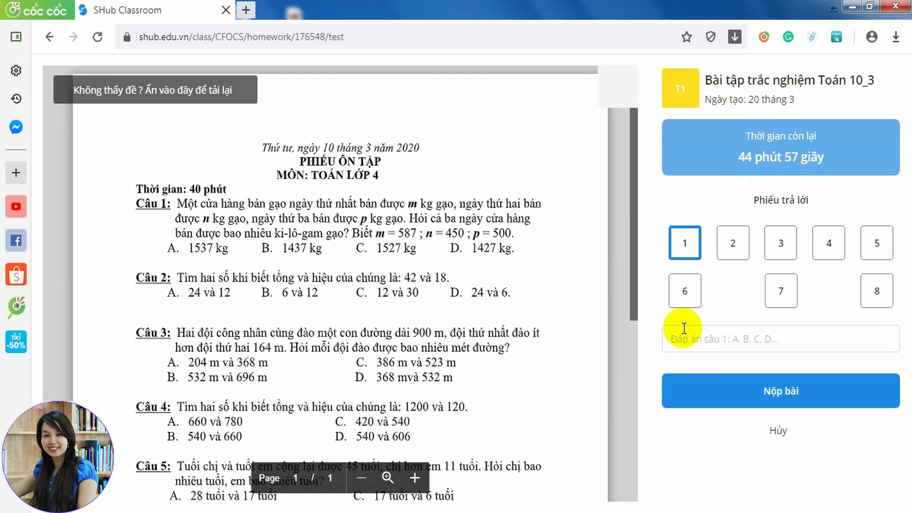
scroll(511, 418, down, 5)
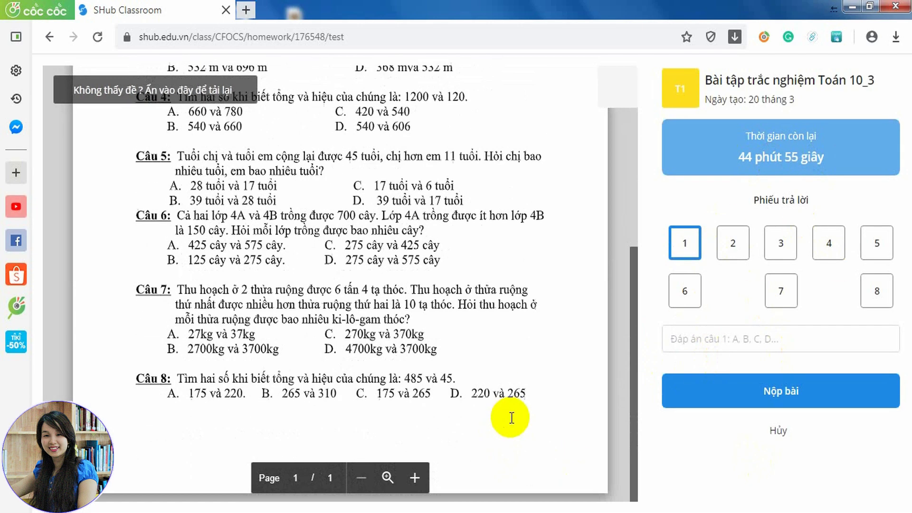
scroll(510, 418, up, 5)
Step: Answer questions 1, 2 and 3 with A, C and D
click(707, 341)
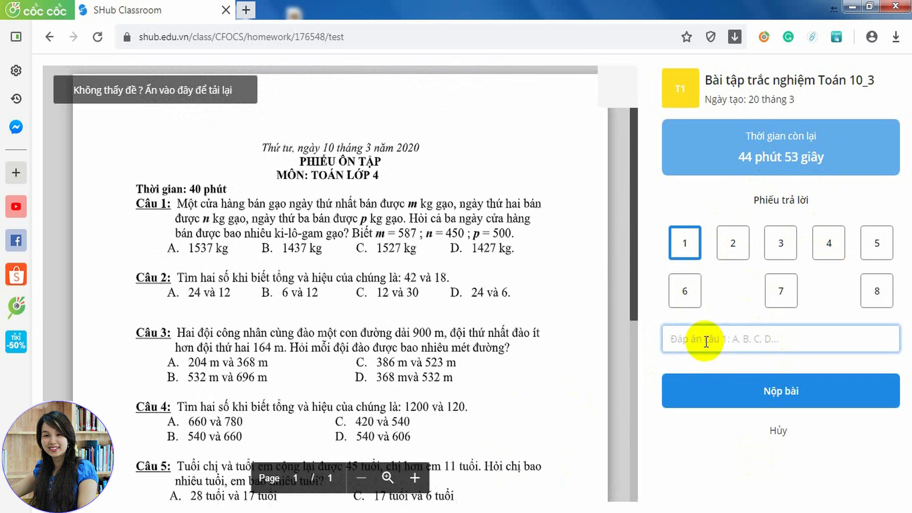
text(A)
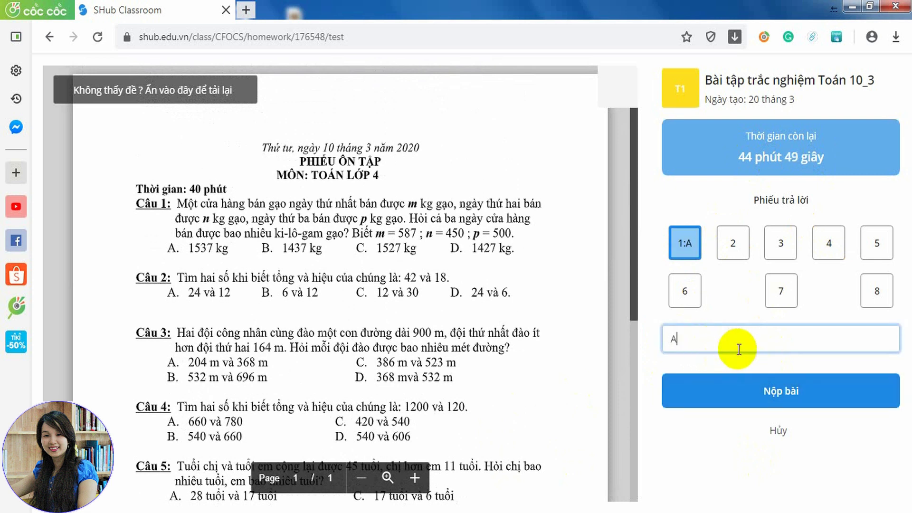
key(Return)
text(C)
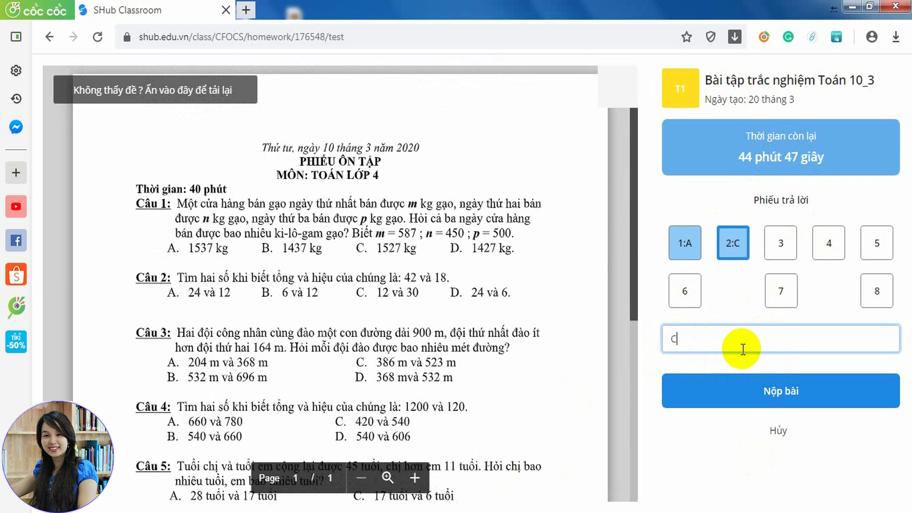
key(Return)
text(D)
key(Return)
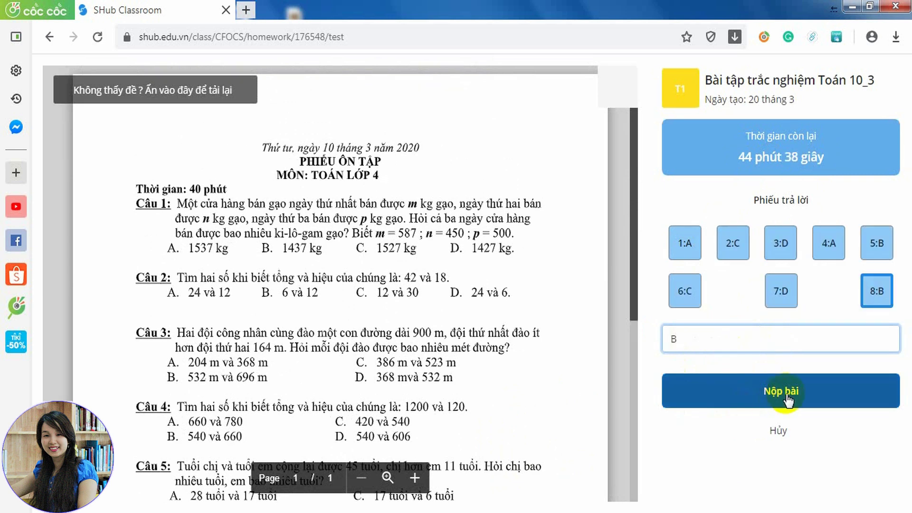
Step: Submit the quiz with Đồng ý, review the 3.8 result, and go back to the homework list
click(785, 397)
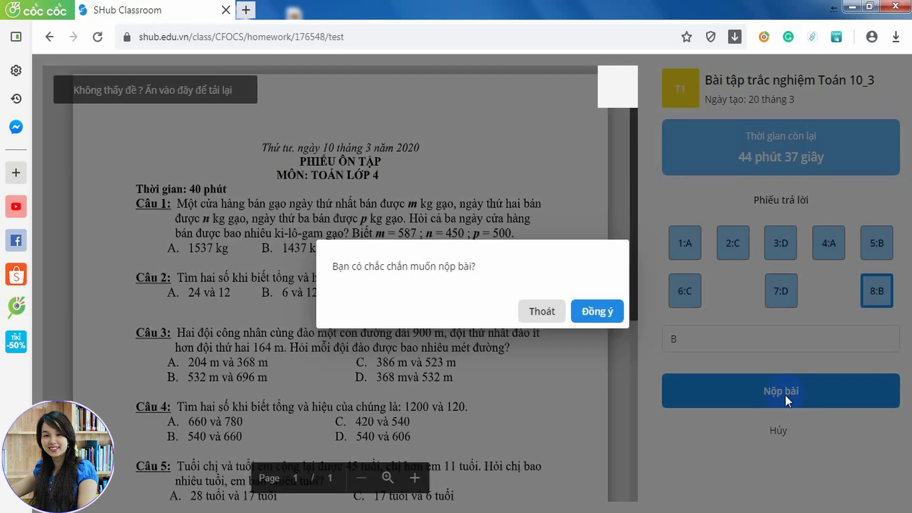
click(586, 325)
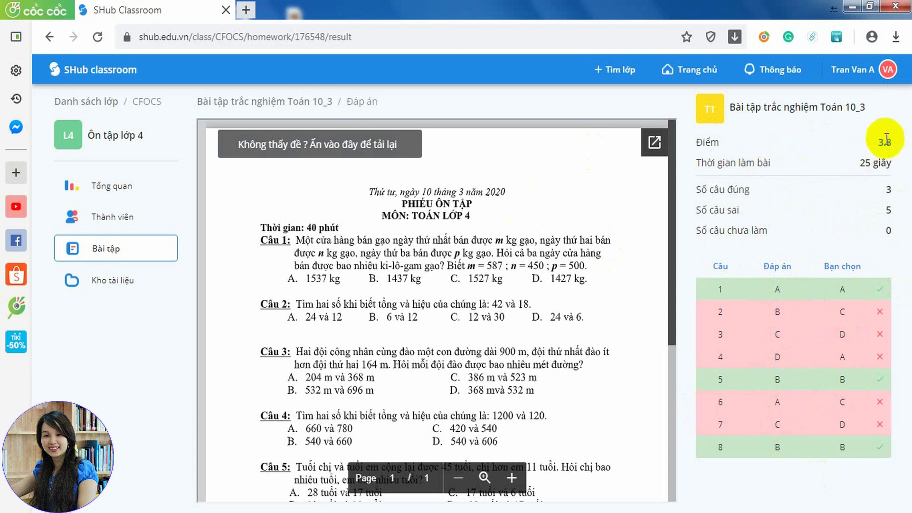
scroll(589, 313, down, 4)
scroll(592, 319, down, 1)
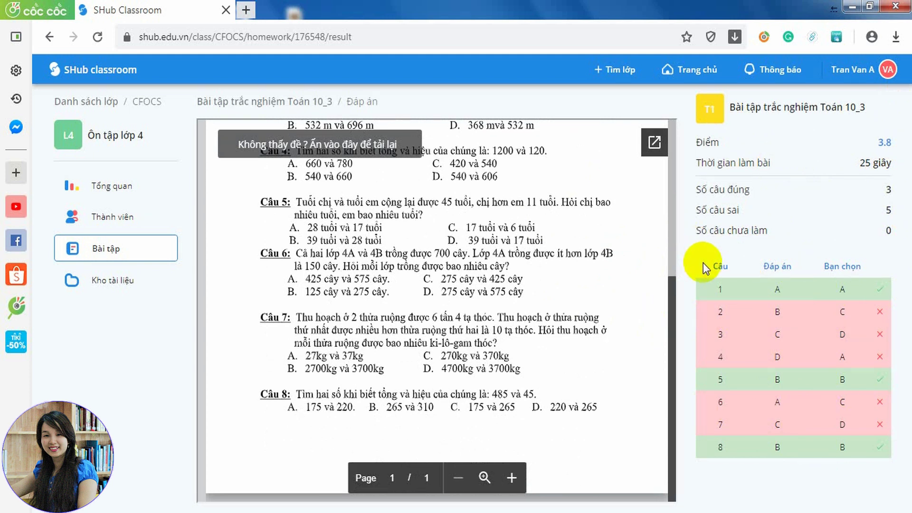
key(alt+Left)
Step: Start the Toán 9_3 essay, upload two answer-sheet photos, and submit it for grading
click(449, 217)
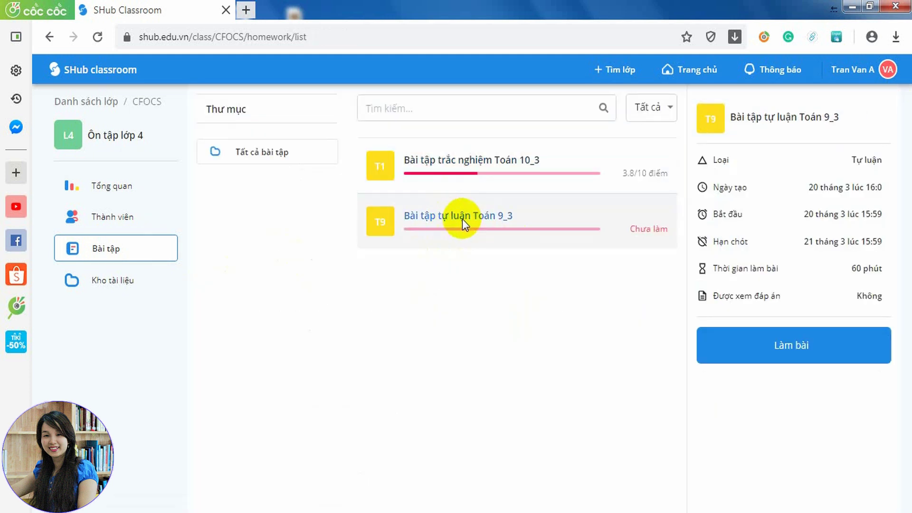
click(783, 348)
click(641, 326)
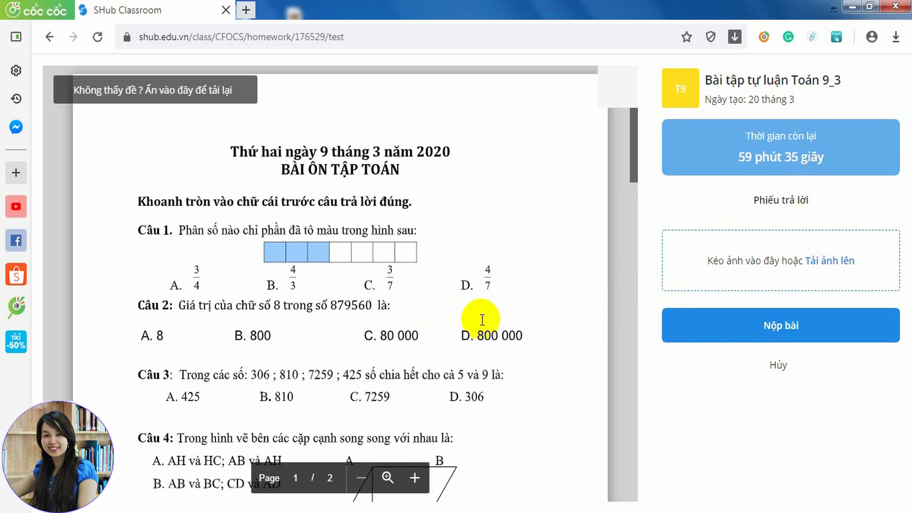
scroll(478, 327, down, 6)
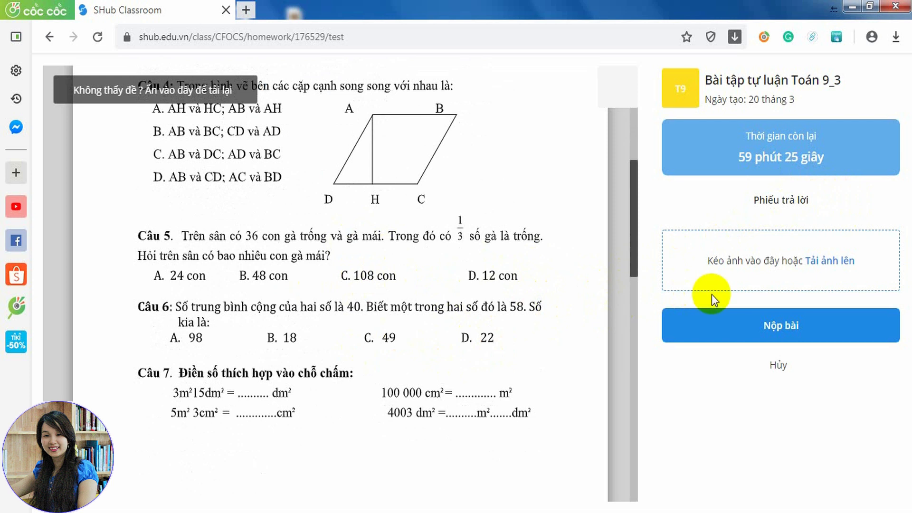
click(821, 260)
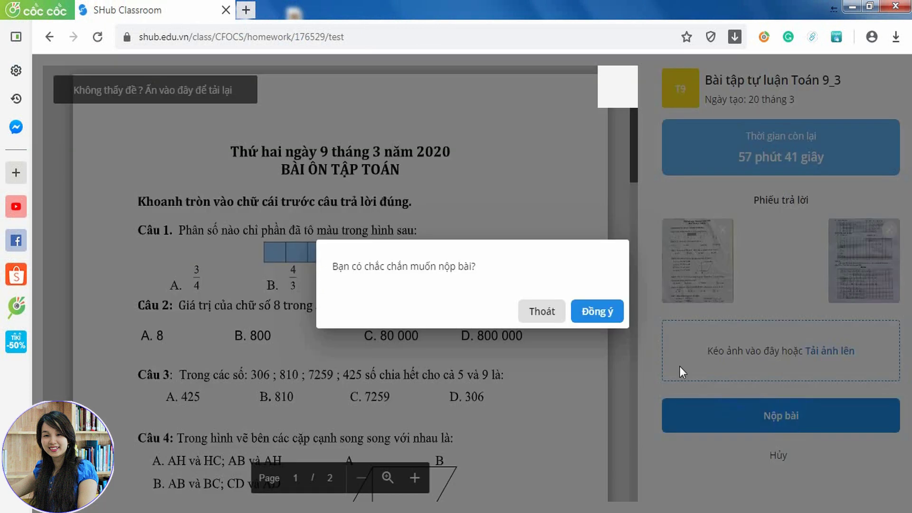
click(600, 312)
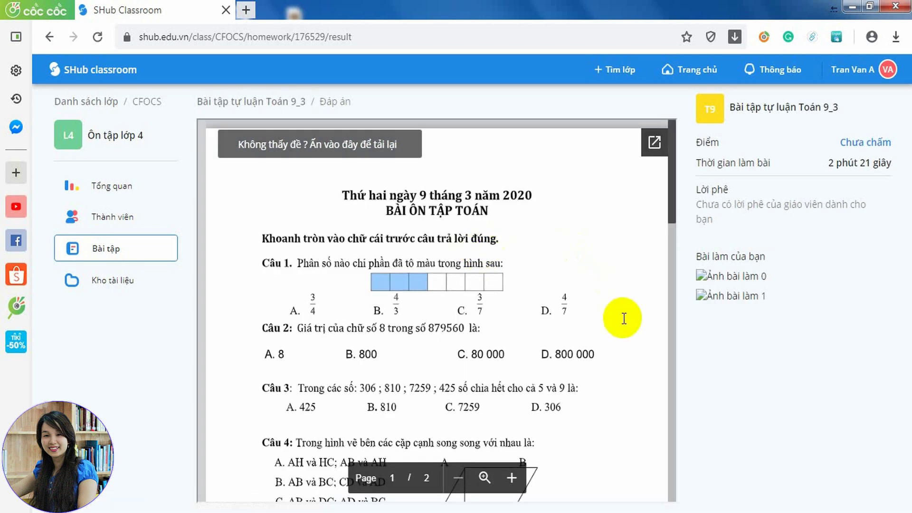
click(128, 251)
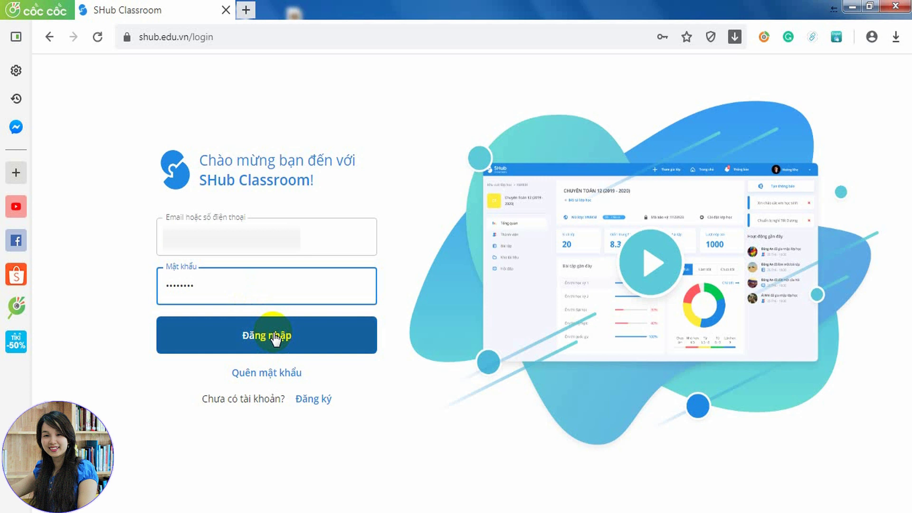
Step: Sign in as the teacher and open the student's Toán 9_3 essay submission for grading
click(272, 335)
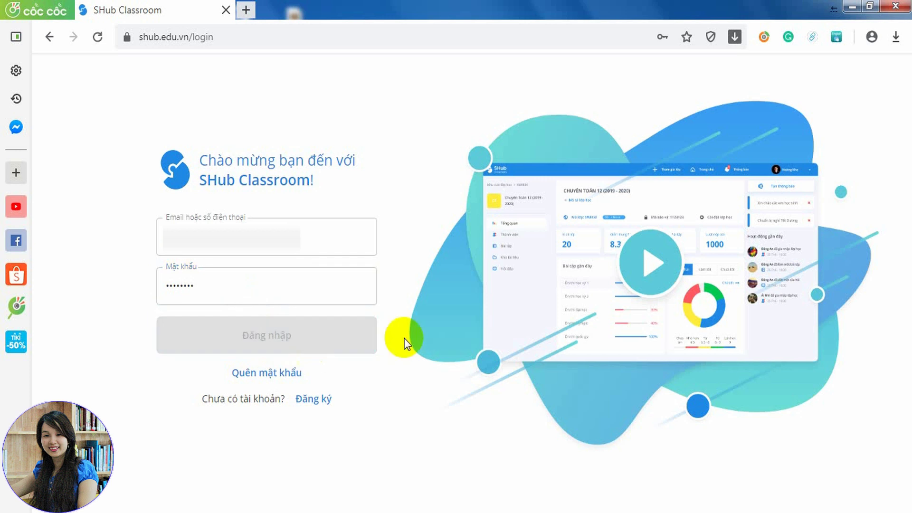
drag(244, 277, 128, 275)
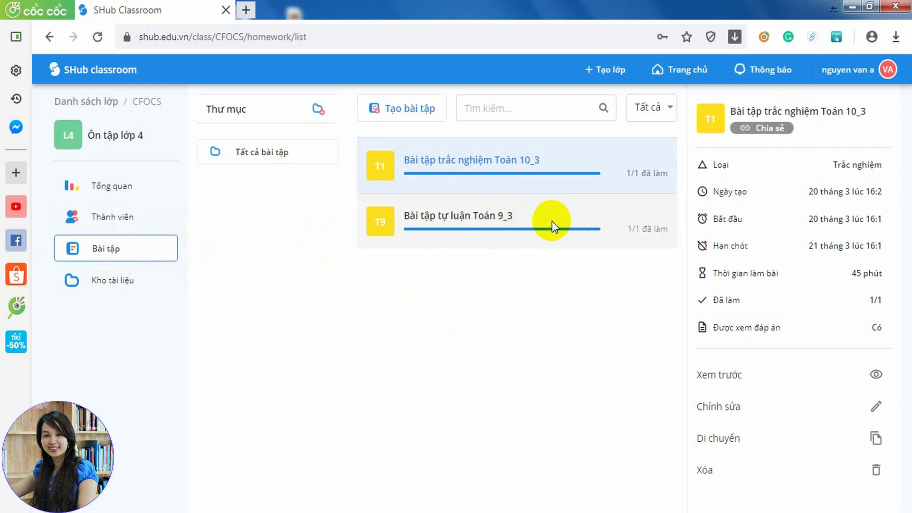
double_click(554, 219)
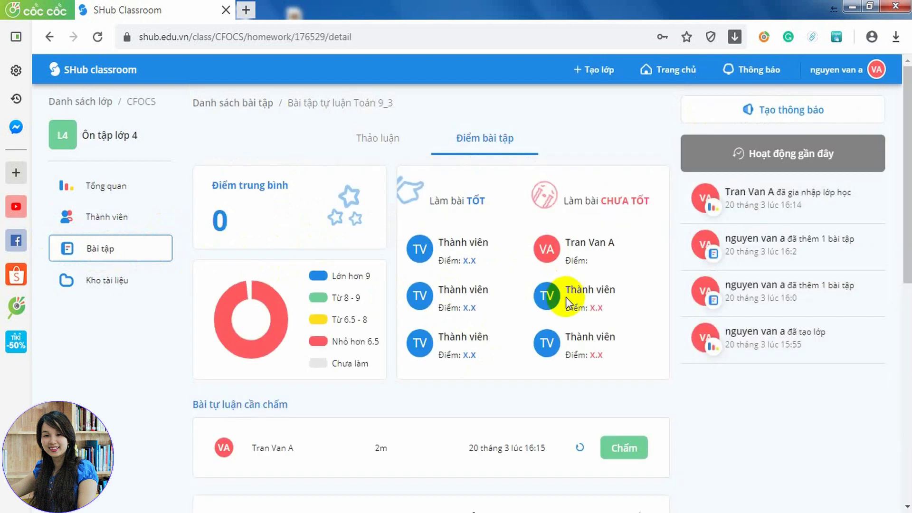
scroll(463, 438, down, 3)
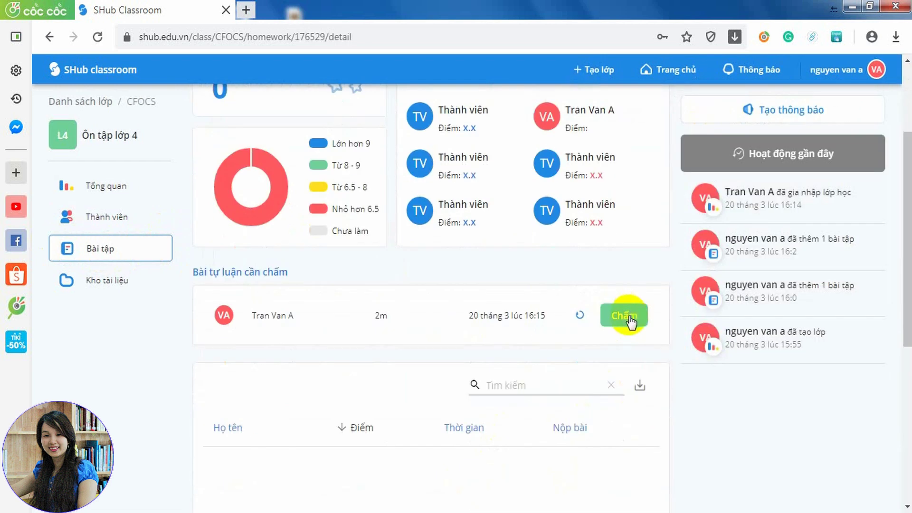
click(626, 316)
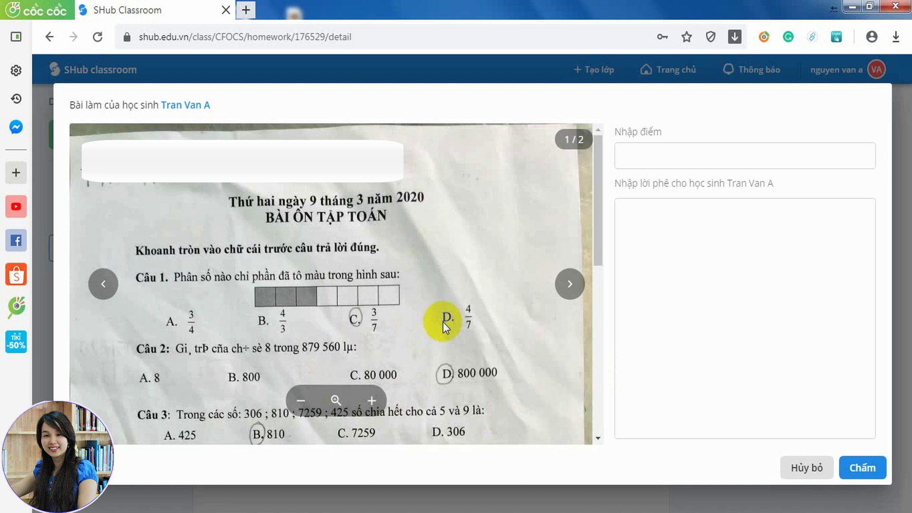
Step: Review both pages of the student's submitted worksheet
scroll(443, 321, down, 8)
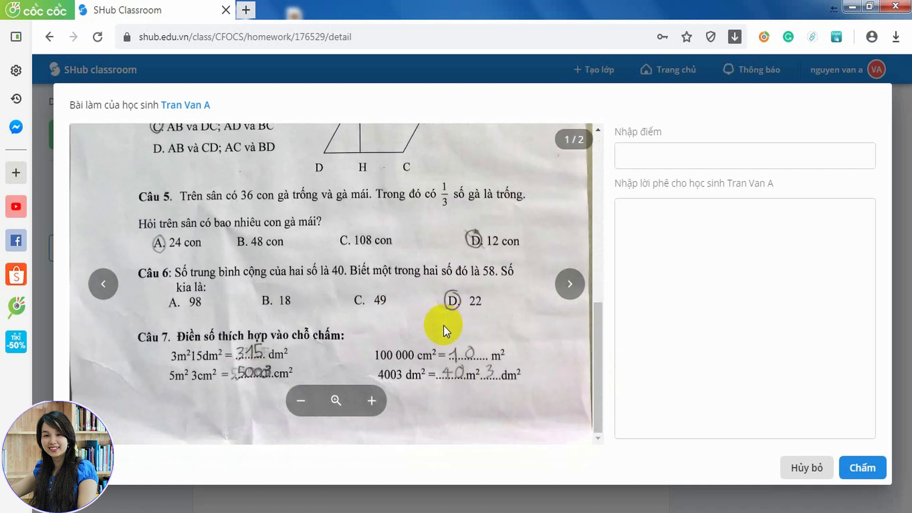
scroll(455, 335, up, 2)
scroll(530, 309, down, 2)
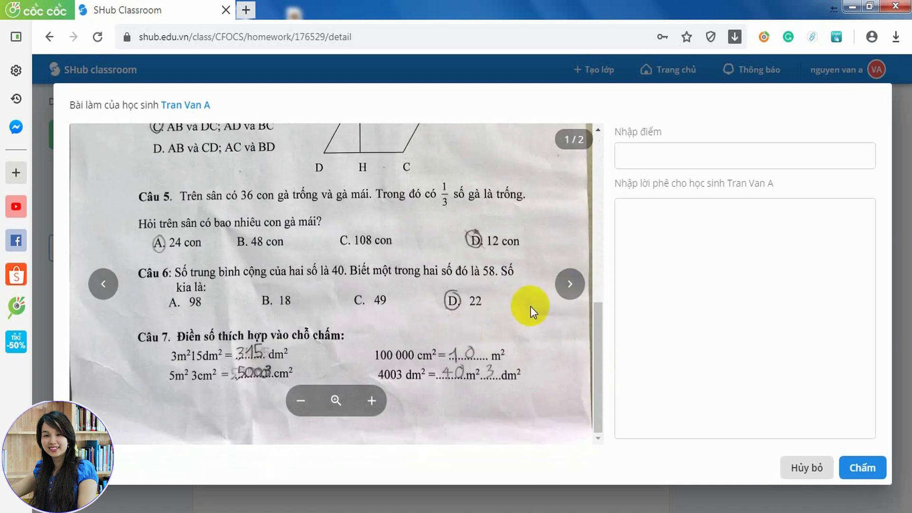
click(570, 283)
scroll(410, 351, up, 5)
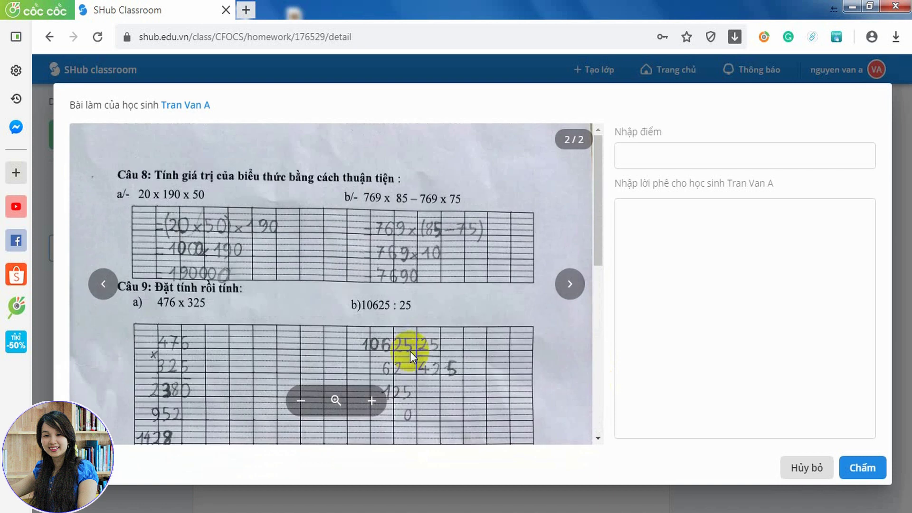
scroll(409, 352, down, 3)
scroll(429, 342, up, 2)
Step: Score the essay 10 with the comment 'lam tốt' and save the grade
click(651, 210)
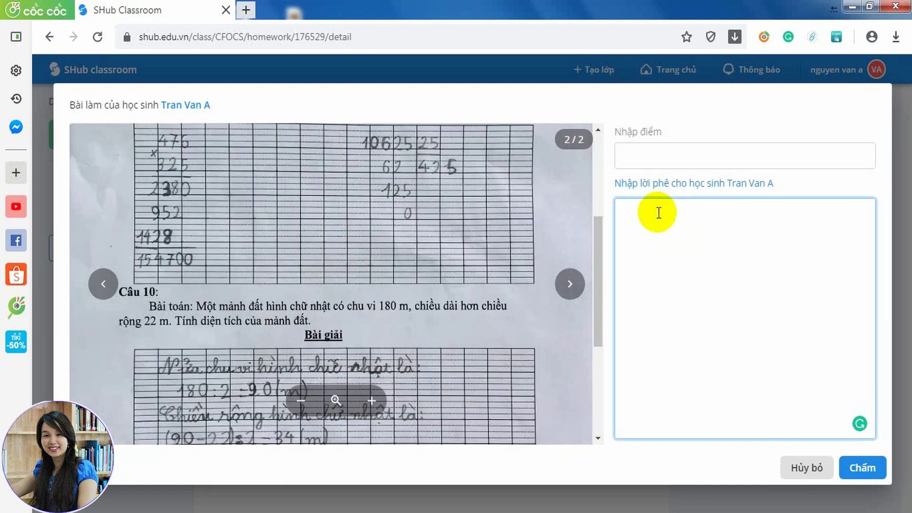
click(646, 158)
text(10)
click(649, 249)
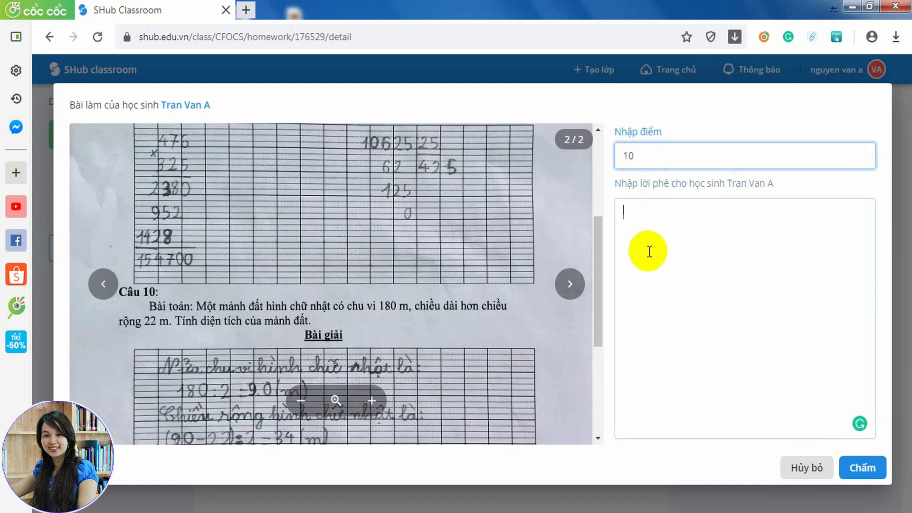
text(lam tốt)
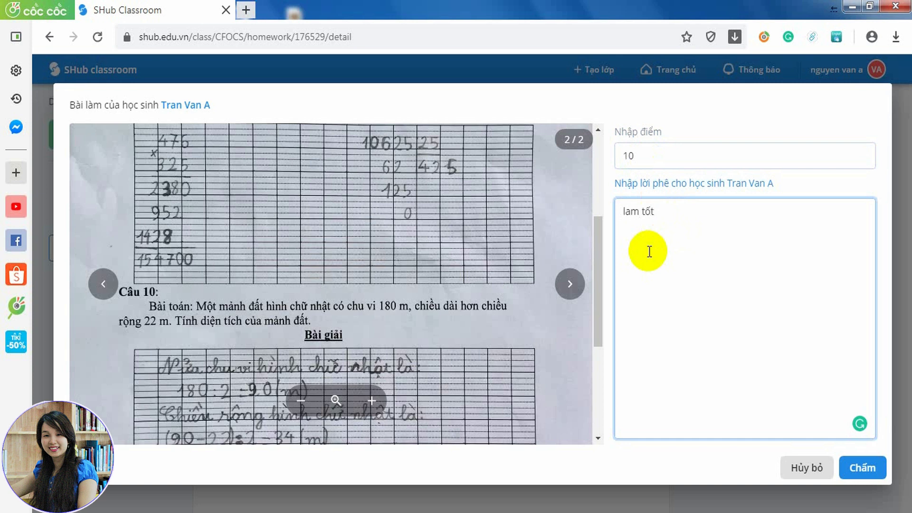
click(864, 467)
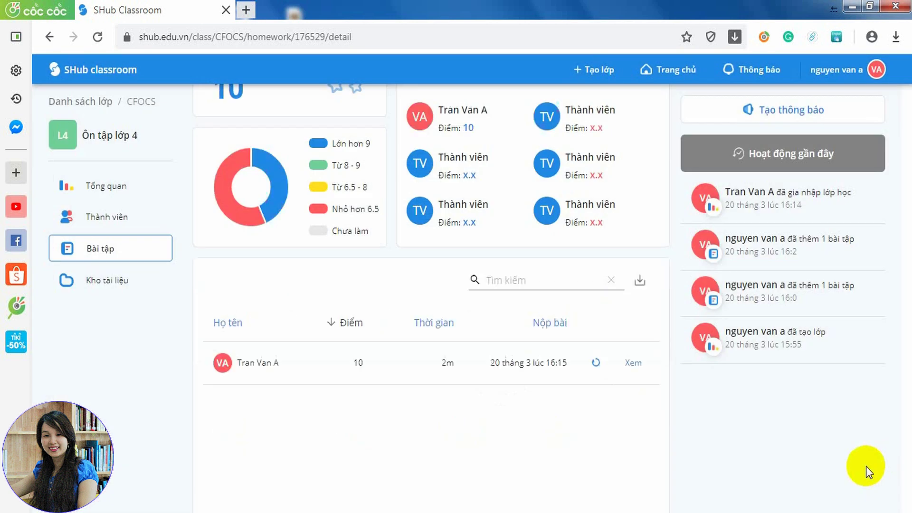
click(107, 217)
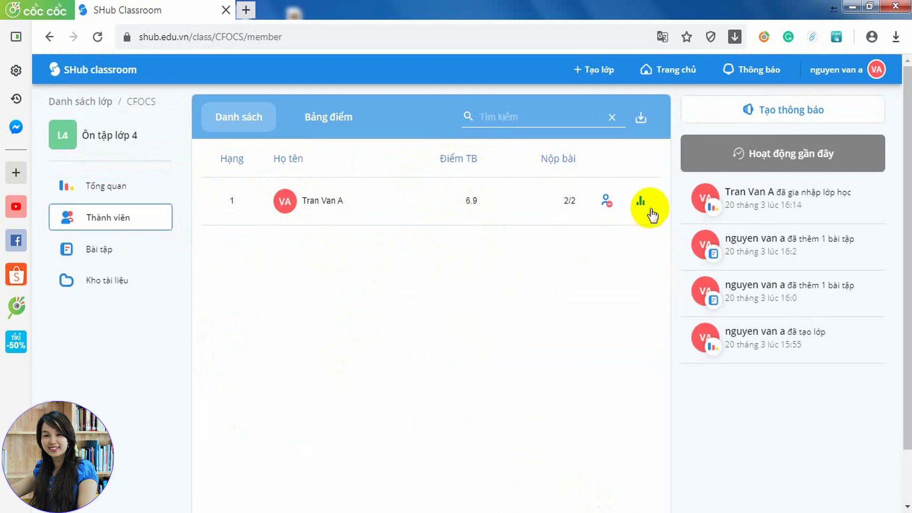
Step: Check the Bảng điểm table showing scores 3.8 and 10, then go back to Bài tập
click(311, 117)
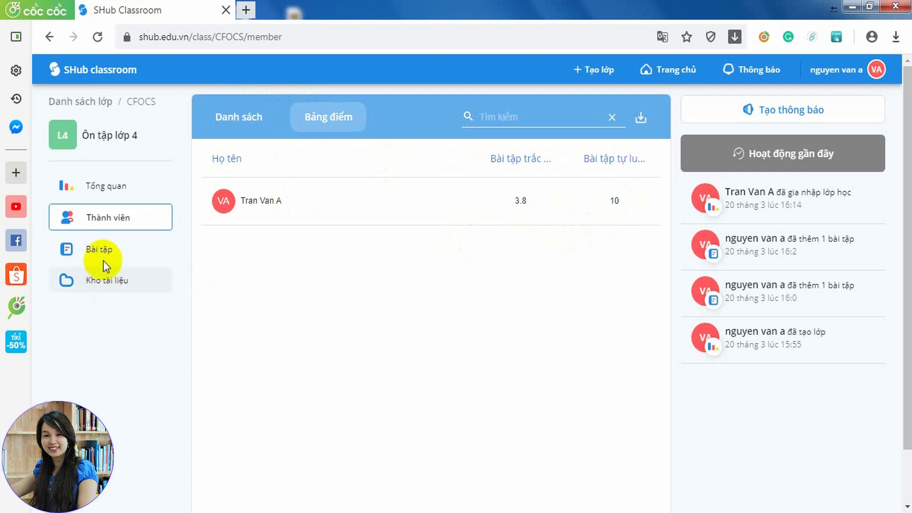
click(114, 252)
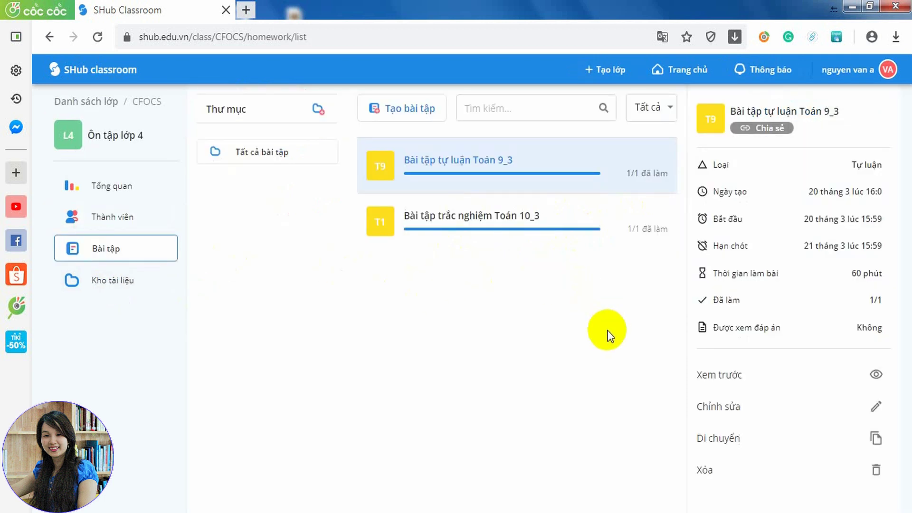